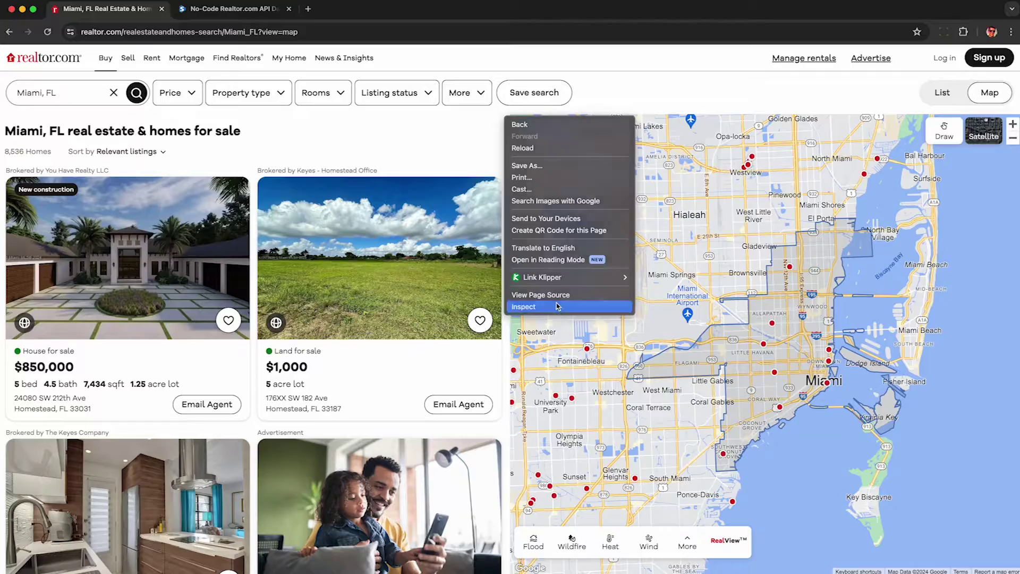
Step: Return to the realtor.com homepage with Miami, FL left in the location search
{"action": "left_click", "coordinate": [557, 306]}
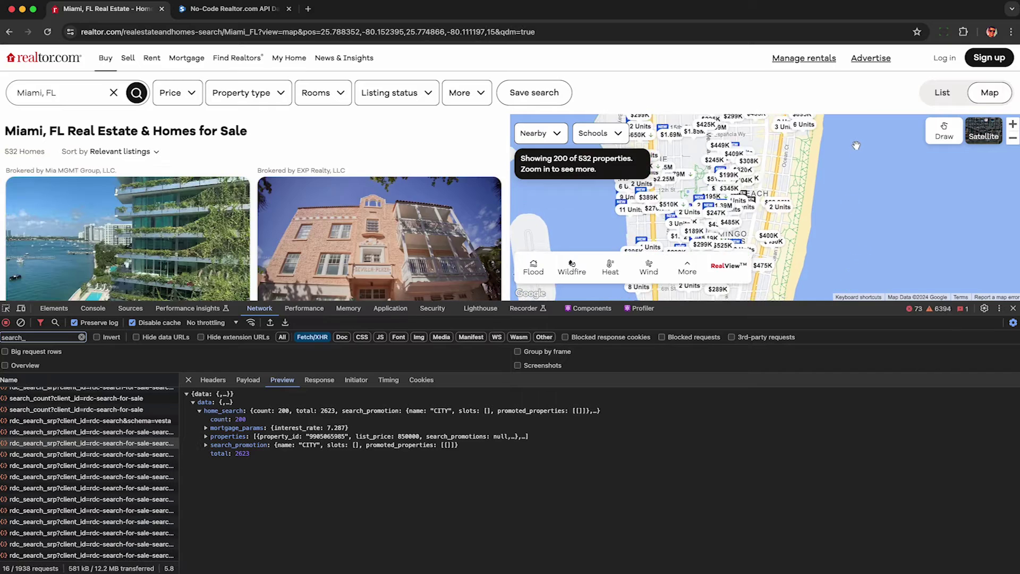
{"action": "left_click_drag", "start_coordinate": [856, 145], "coordinate": [858, 266]}
{"action": "left_click_drag", "start_coordinate": [866, 164], "coordinate": [846, 304]}
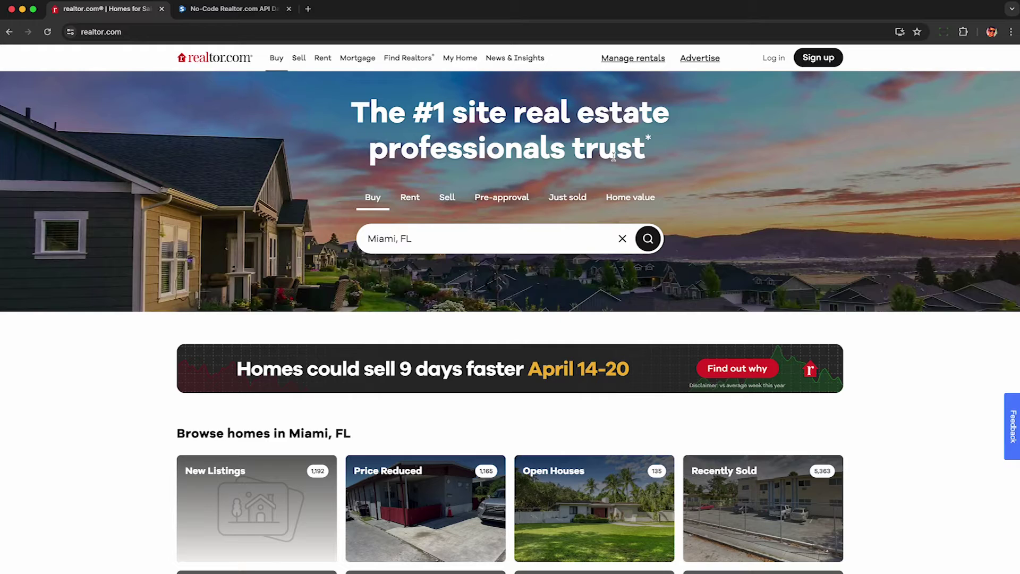
Step: Search Realtor.com for Miami, FL homes for sale and show the 8,536 results in map view
{"action": "left_click", "coordinate": [454, 238]}
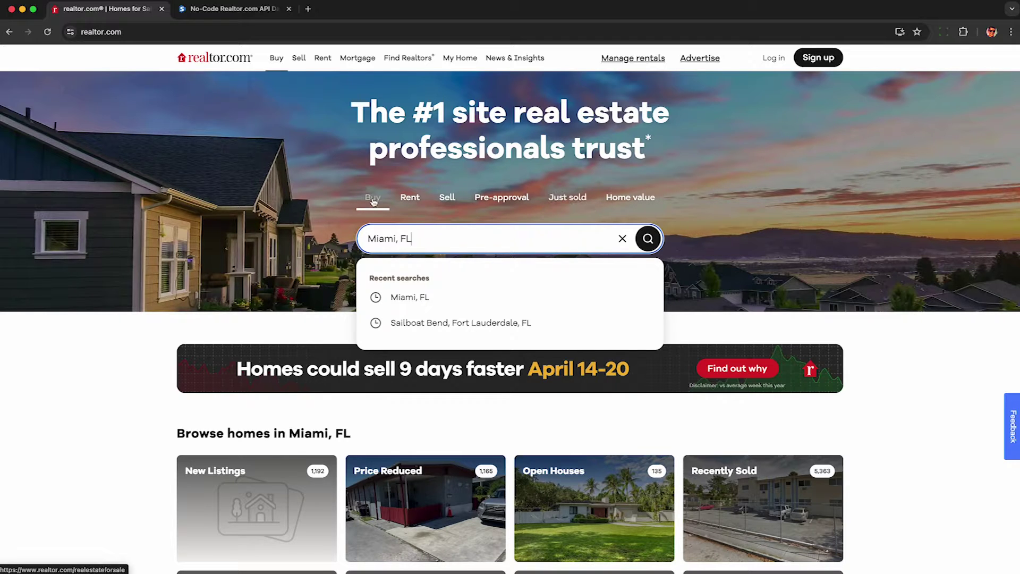
{"action": "left_click", "coordinate": [648, 239]}
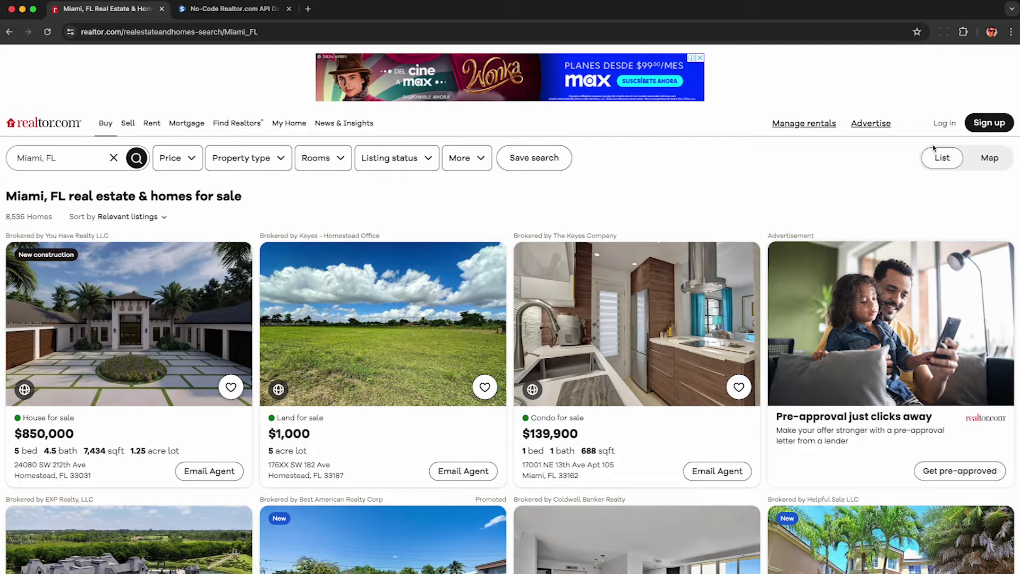
{"action": "left_click", "coordinate": [990, 165]}
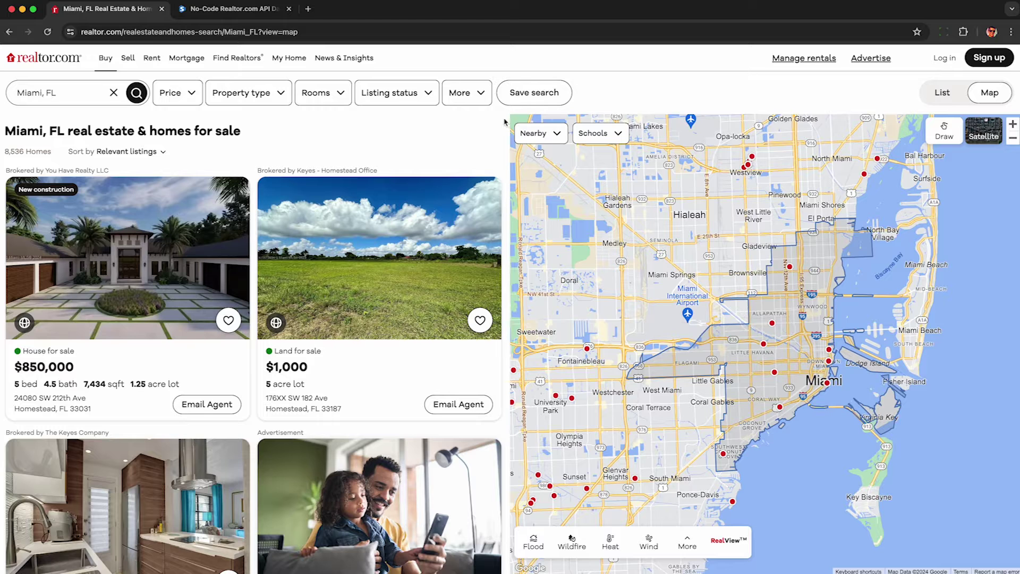
Step: Open DevTools on the Network panel and preview the rdc_search_srp response
{"action": "right_click", "coordinate": [505, 122]}
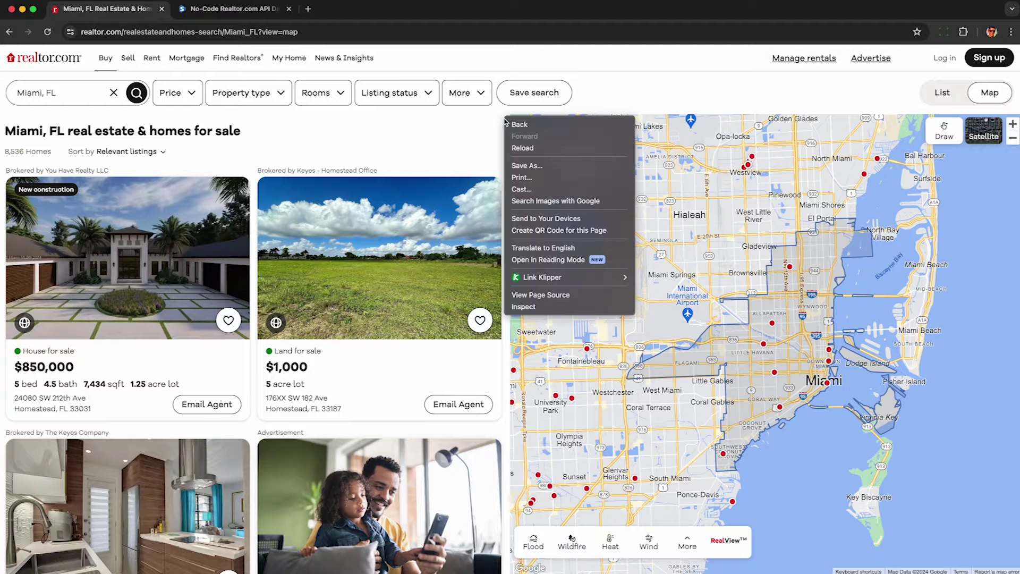
{"action": "left_click", "coordinate": [556, 306]}
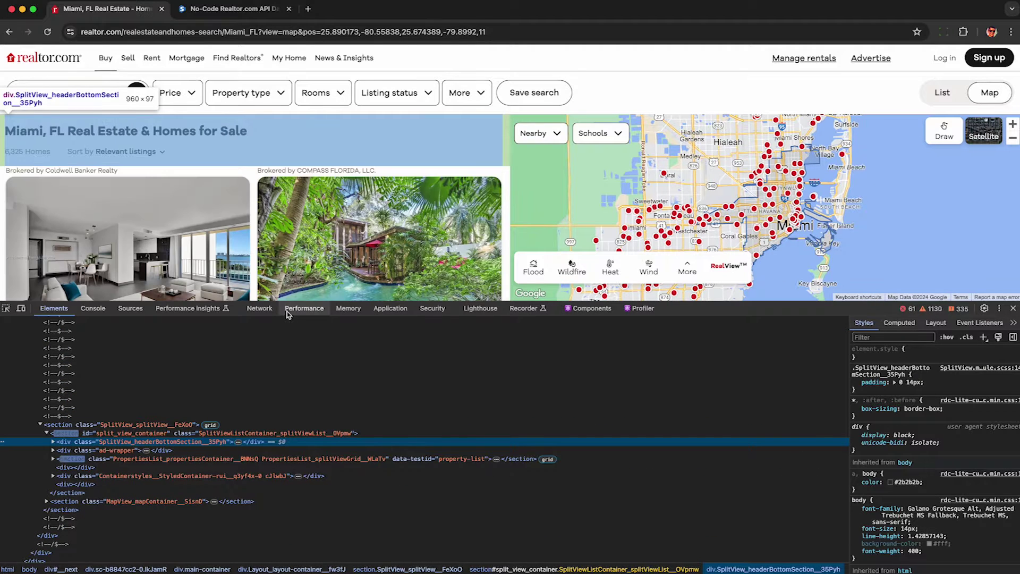
{"action": "left_click", "coordinate": [260, 308]}
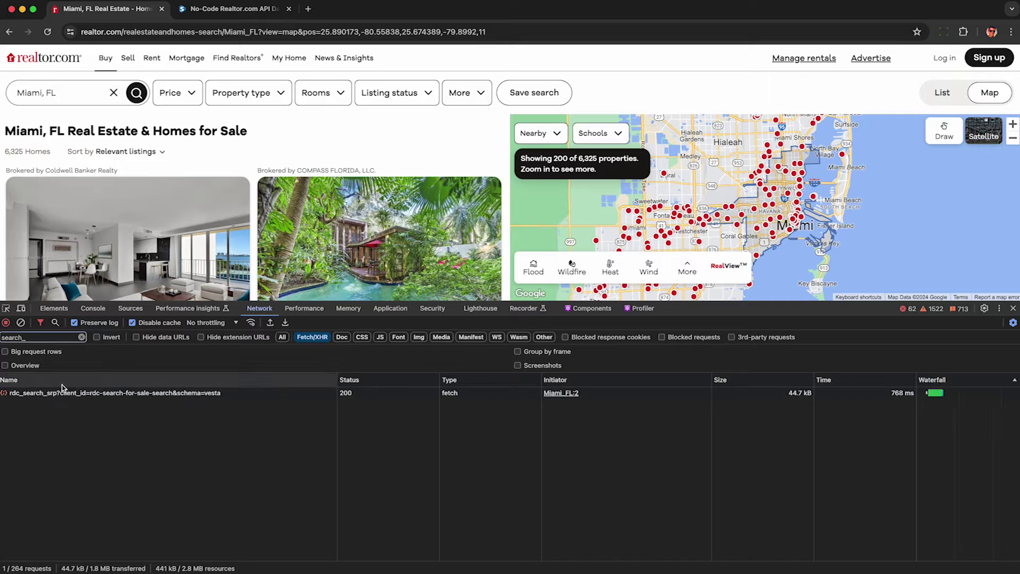
{"action": "left_click", "coordinate": [39, 396]}
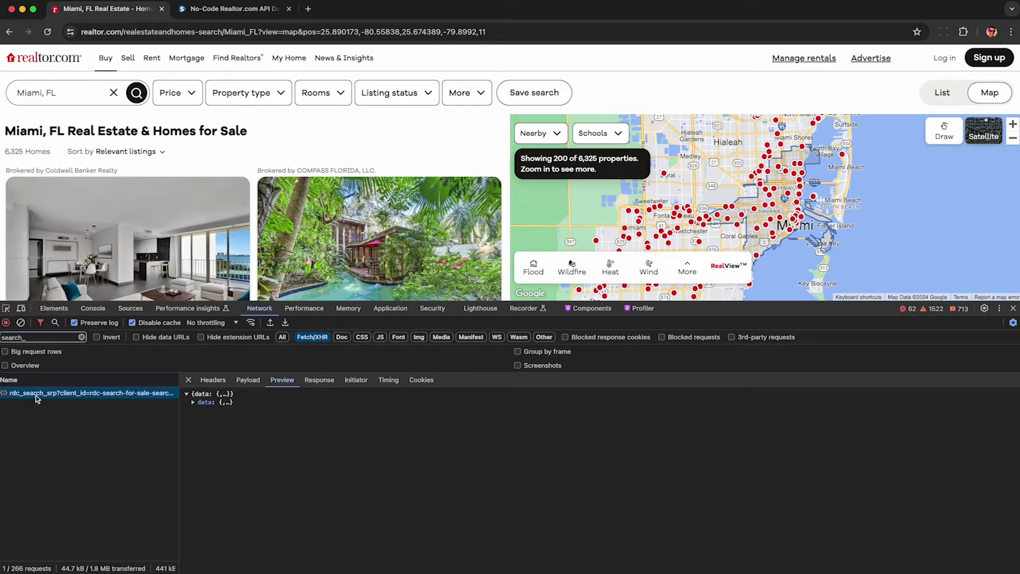
Step: Expand data > home_search > properties > 0 to show the first listing: 300000 price, 2 beds, 1551 sqft
{"action": "left_click", "coordinate": [193, 403]}
{"action": "left_click", "coordinate": [199, 411]}
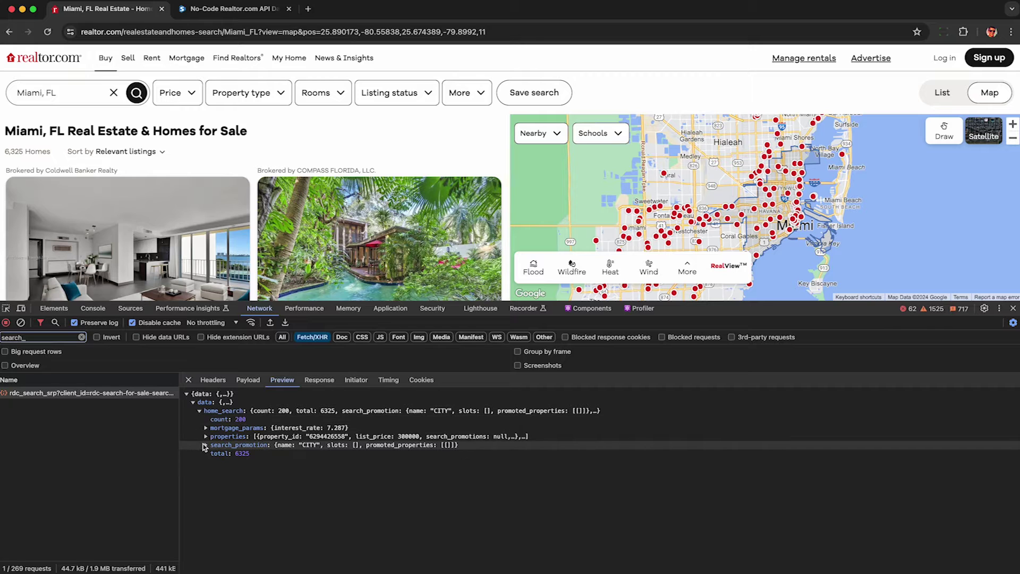
{"action": "left_click", "coordinate": [206, 437]}
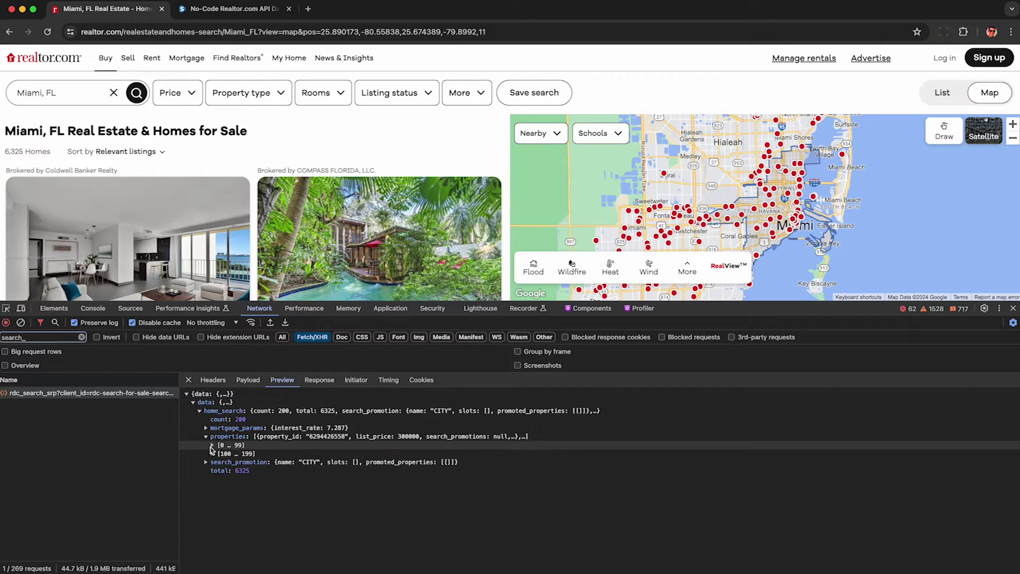
{"action": "left_click", "coordinate": [213, 446]}
{"action": "left_click", "coordinate": [219, 453]}
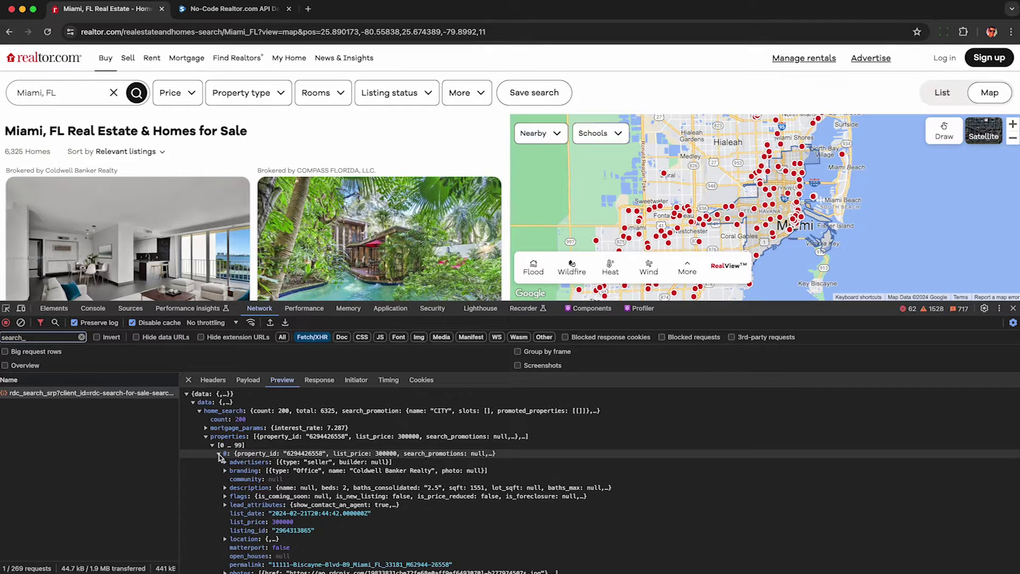
{"action": "scroll", "coordinate": [237, 467], "scroll_direction": "down", "scroll_amount": 2}
{"action": "scroll", "coordinate": [238, 466], "scroll_direction": "down", "scroll_amount": 1}
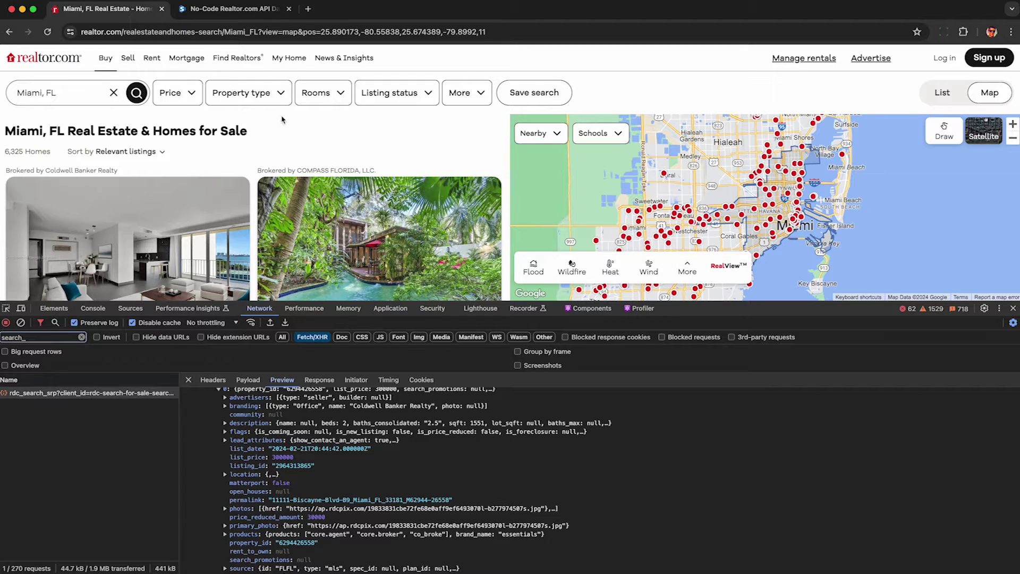
{"action": "left_click", "coordinate": [275, 96]}
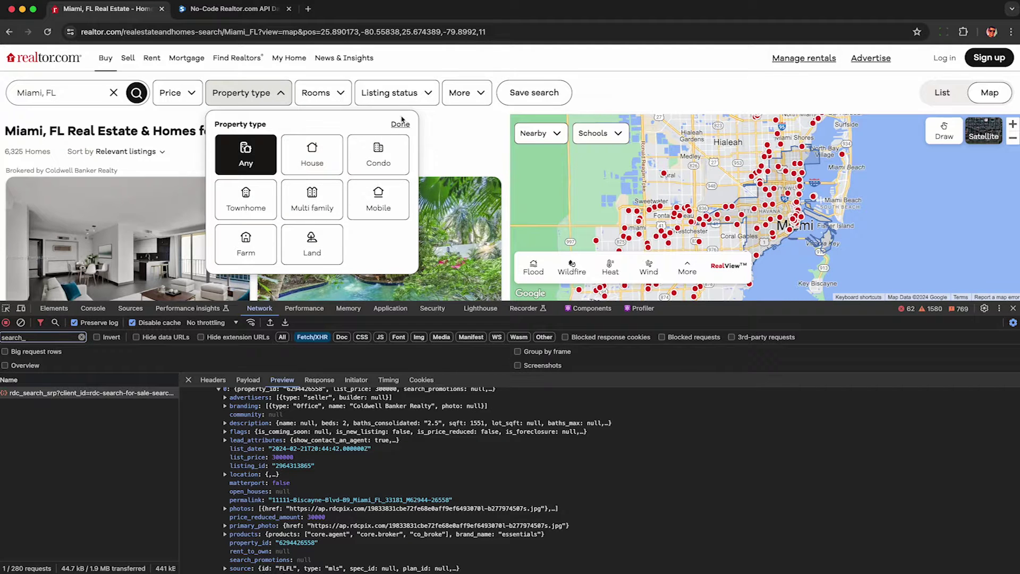
{"action": "left_click", "coordinate": [412, 94]}
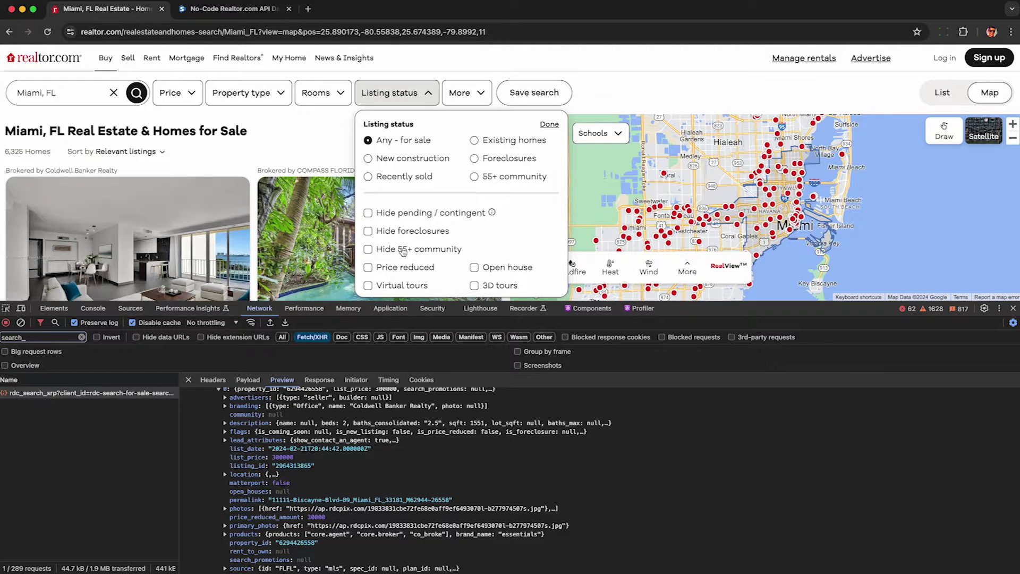
{"action": "left_click", "coordinate": [462, 93]}
{"action": "left_click", "coordinate": [388, 134]}
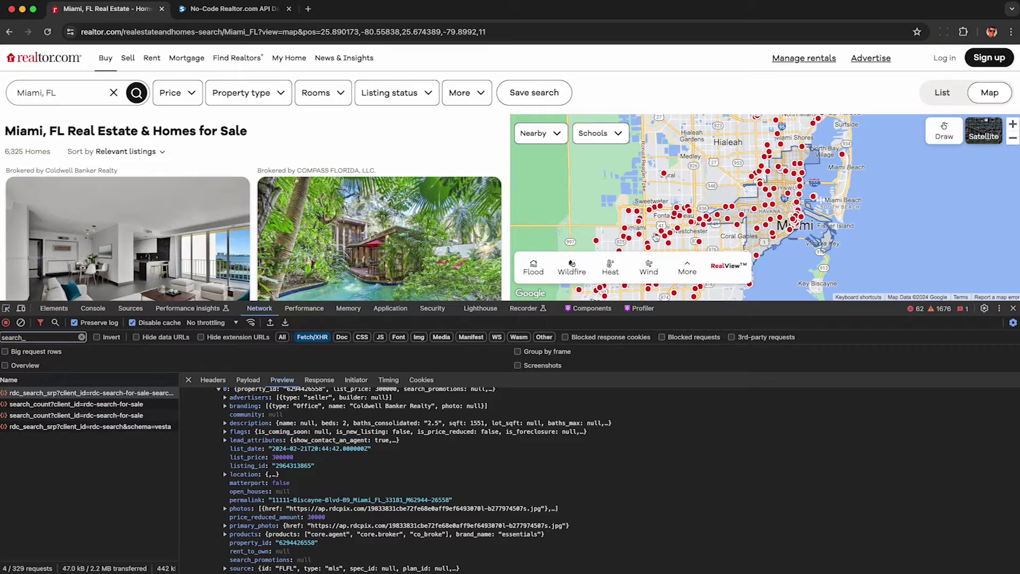
{"action": "left_click_drag", "start_coordinate": [773, 232], "coordinate": [801, 156]}
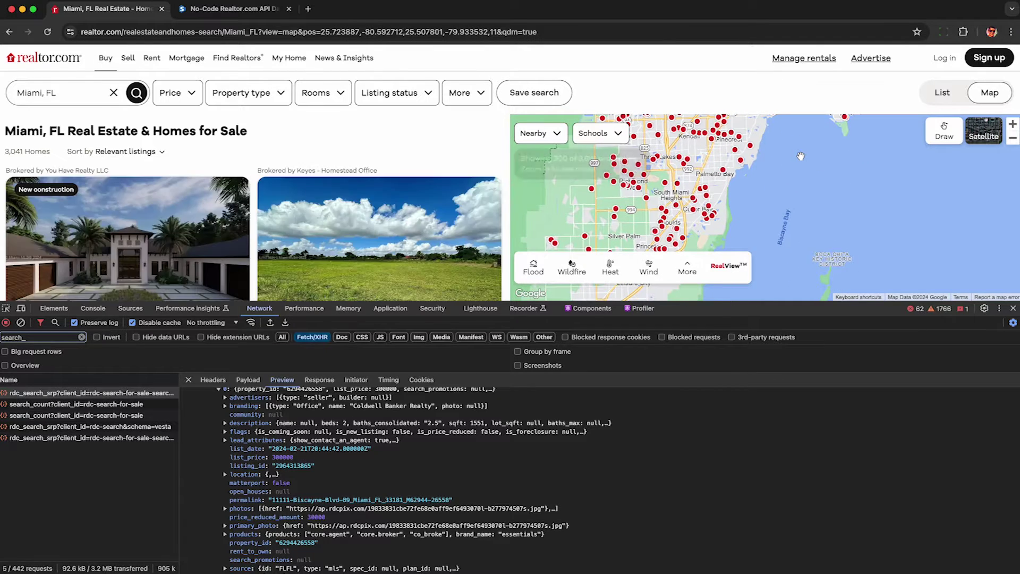
Step: Preview the latest search requests' responses and expand data > home_search to see count and total
{"action": "left_click", "coordinate": [95, 427]}
{"action": "left_click", "coordinate": [96, 437]}
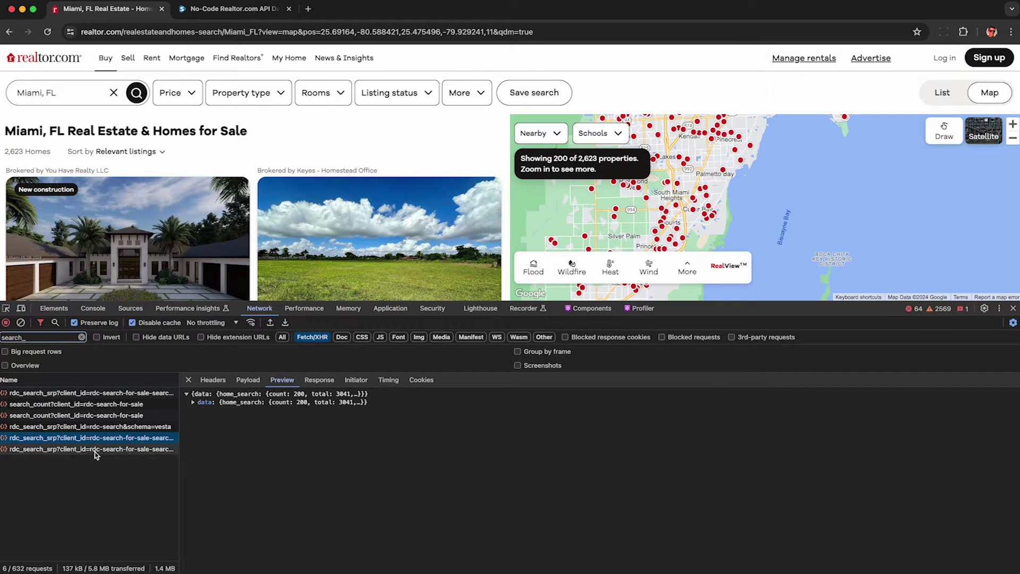
{"action": "left_click", "coordinate": [95, 450]}
{"action": "left_click", "coordinate": [194, 403]}
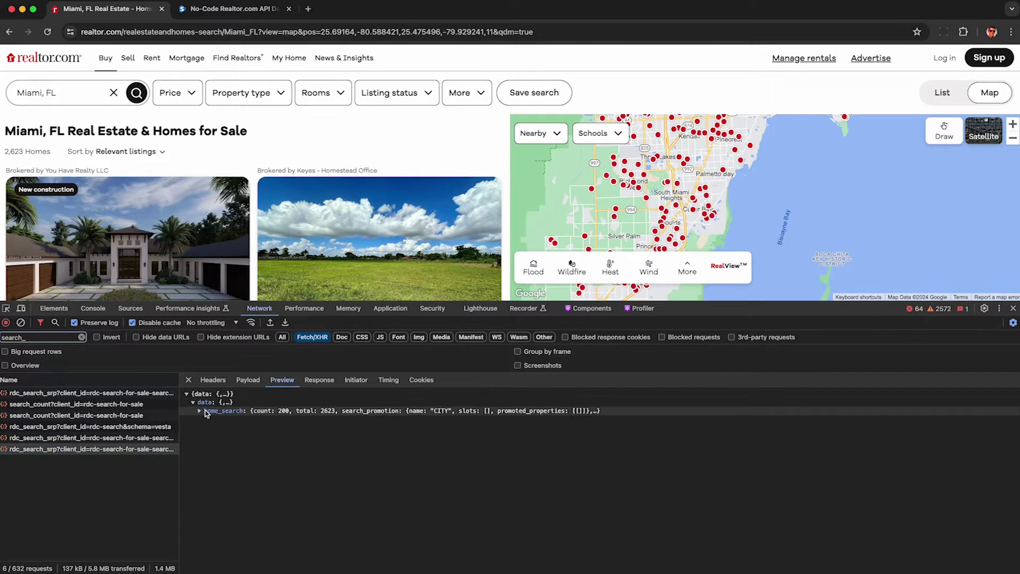
{"action": "left_click", "coordinate": [205, 410]}
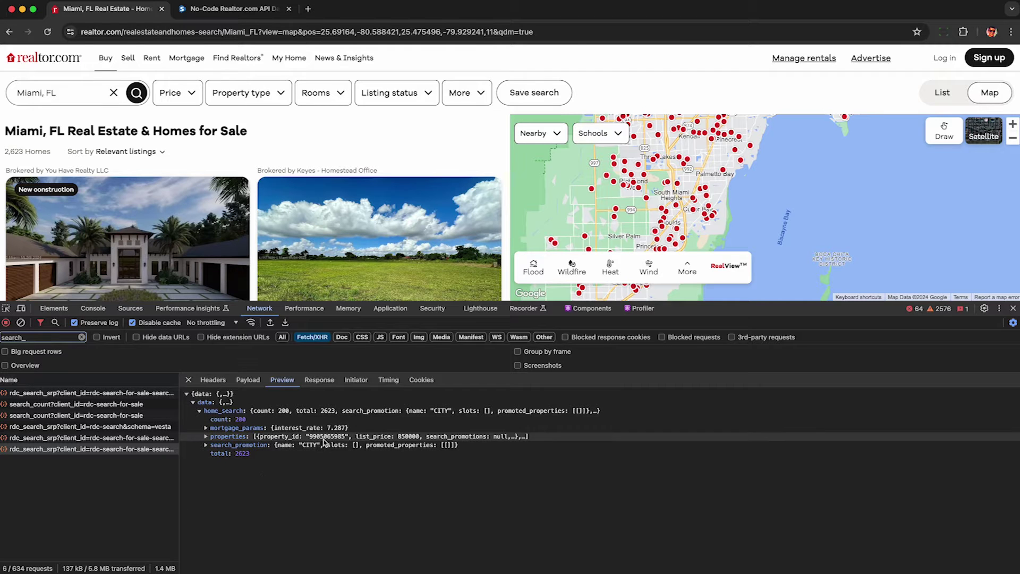
Step: Zoom and pan the map into a Miami Beach neighborhood until 125 homes are listed
{"action": "left_click_drag", "start_coordinate": [785, 181], "coordinate": [772, 236]}
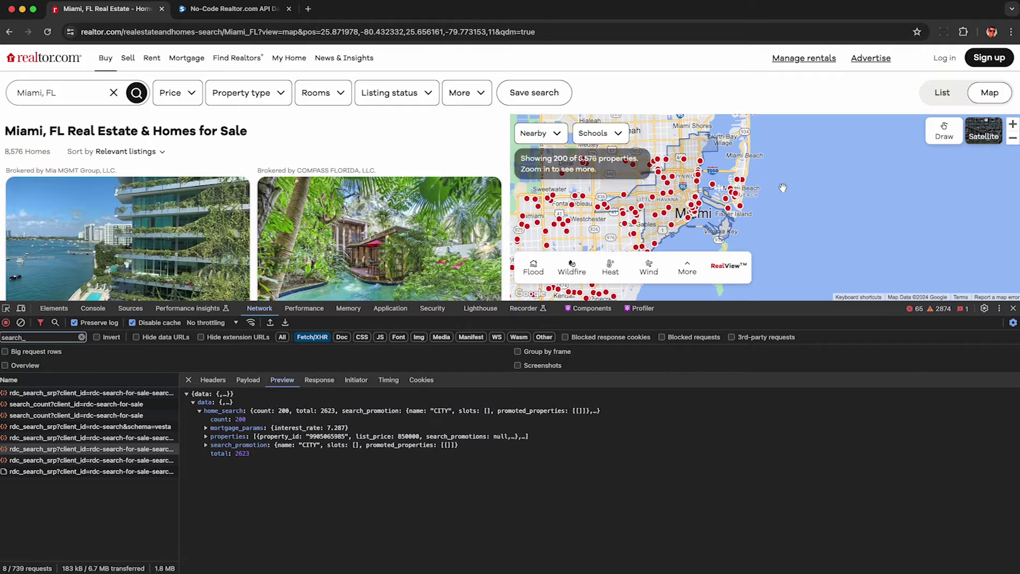
{"action": "left_click", "coordinate": [1013, 126]}
{"action": "left_click", "coordinate": [1012, 125]}
{"action": "left_click", "coordinate": [1012, 126]}
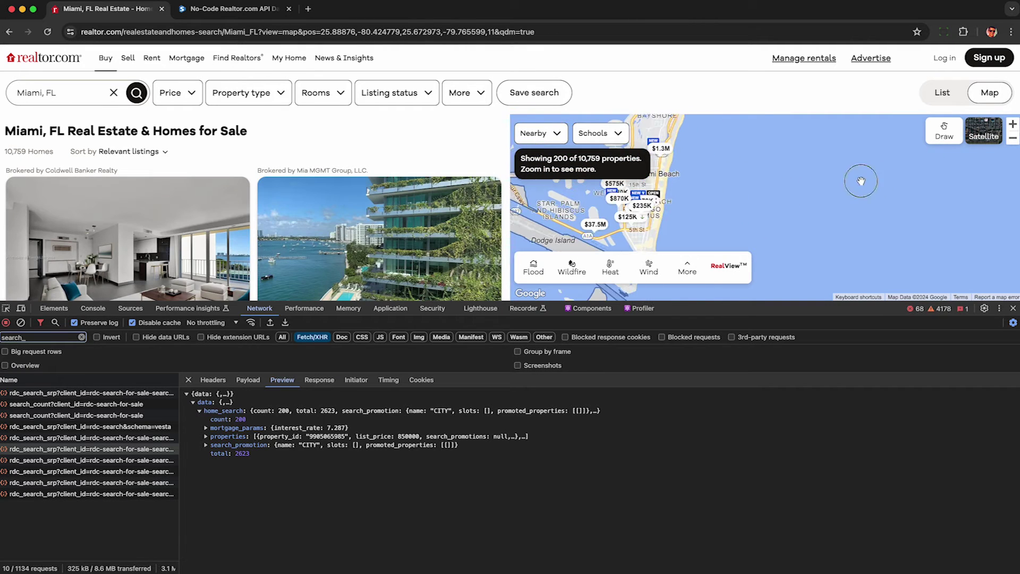
{"action": "left_click", "coordinate": [1013, 125]}
{"action": "left_click", "coordinate": [1012, 125]}
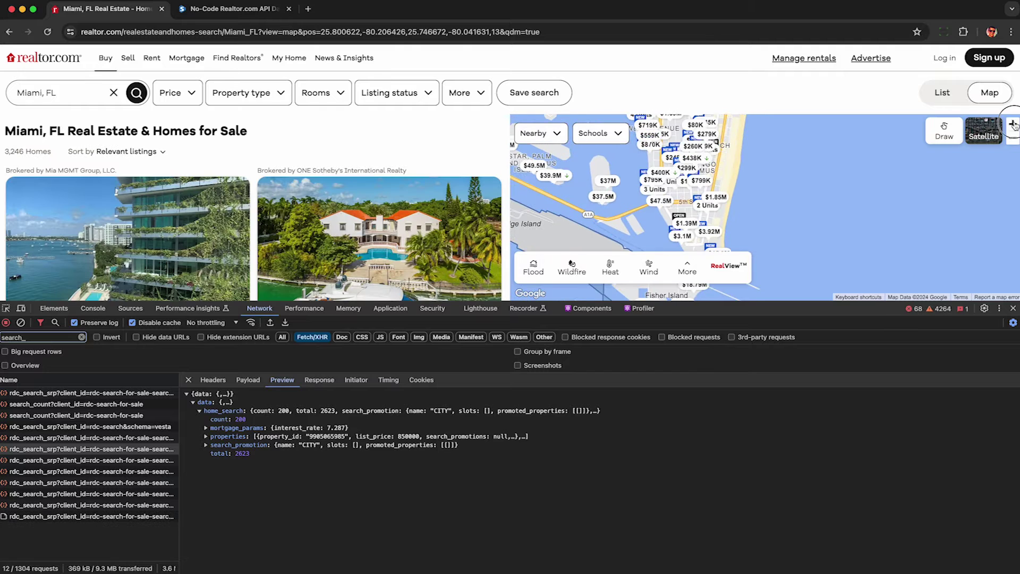
{"action": "left_click_drag", "start_coordinate": [884, 151], "coordinate": [918, 163]}
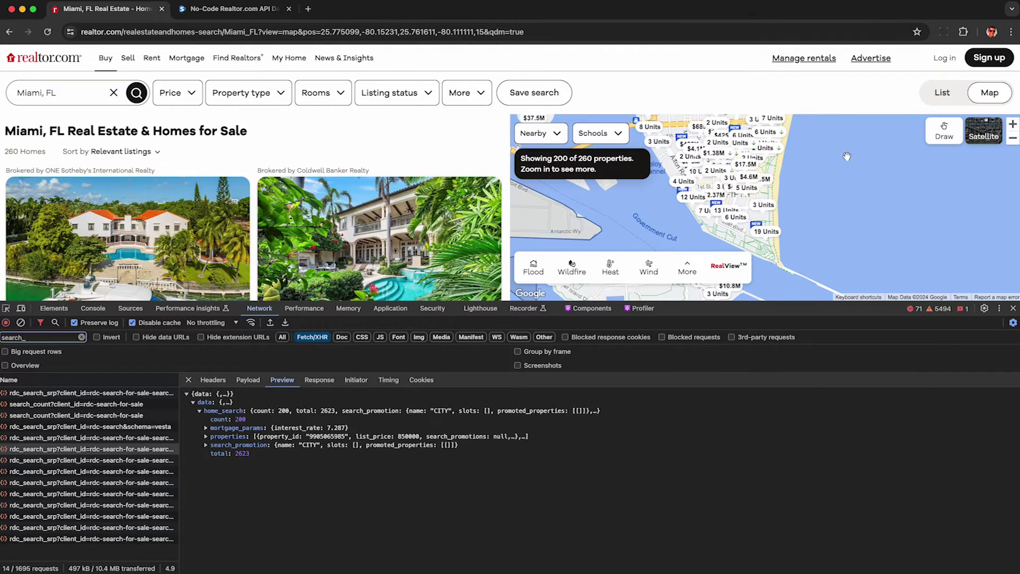
{"action": "left_click_drag", "start_coordinate": [844, 166], "coordinate": [851, 271]}
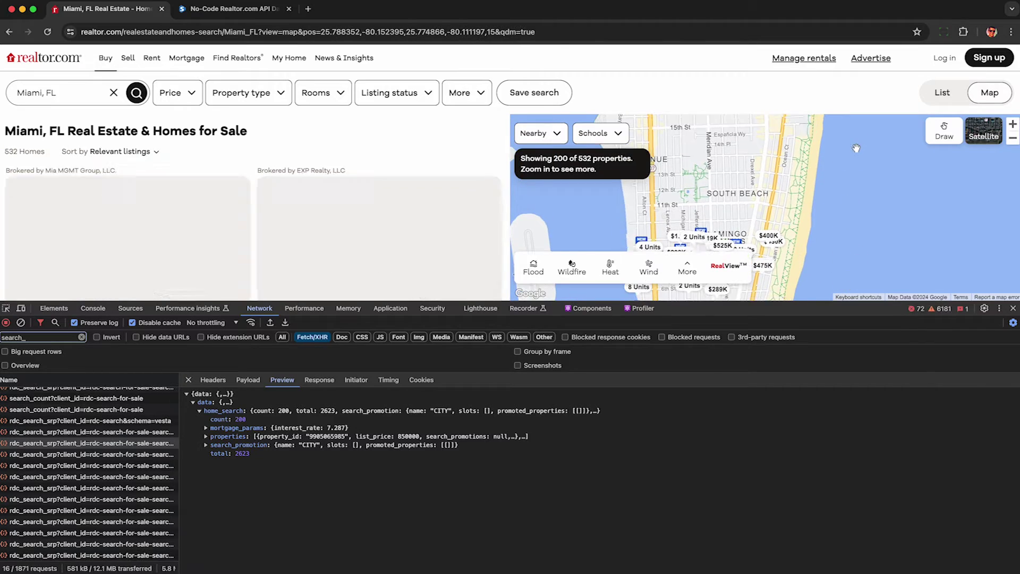
{"action": "left_click_drag", "start_coordinate": [850, 159], "coordinate": [850, 269]}
{"action": "left_click_drag", "start_coordinate": [850, 159], "coordinate": [850, 277]}
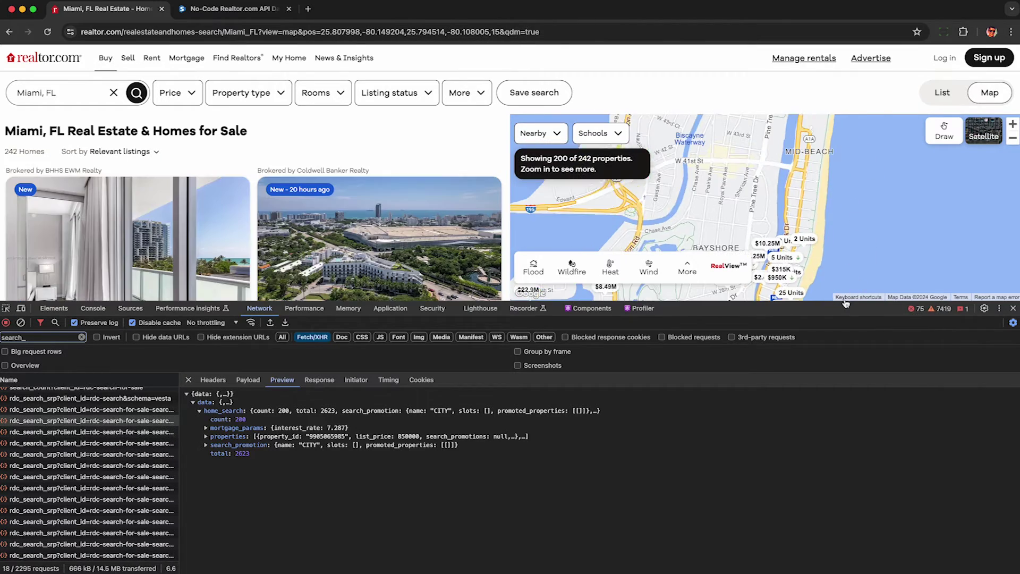
{"action": "left_click_drag", "start_coordinate": [871, 241], "coordinate": [872, 280]}
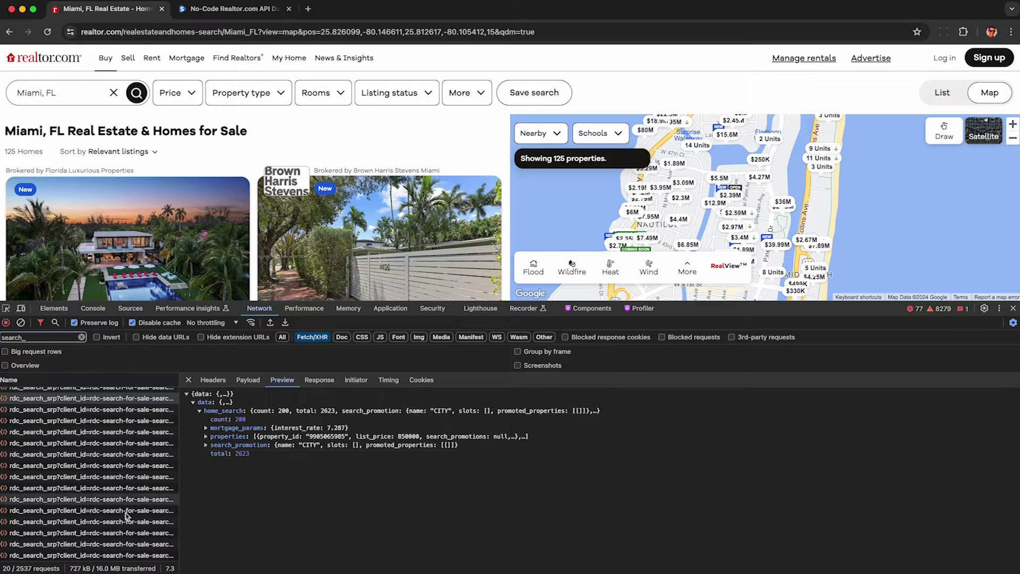
{"action": "left_click", "coordinate": [138, 543]}
Step: Expand data > home_search > properties > [0 … 99] in the latest response, showing count and total 158
{"action": "left_click", "coordinate": [193, 402]}
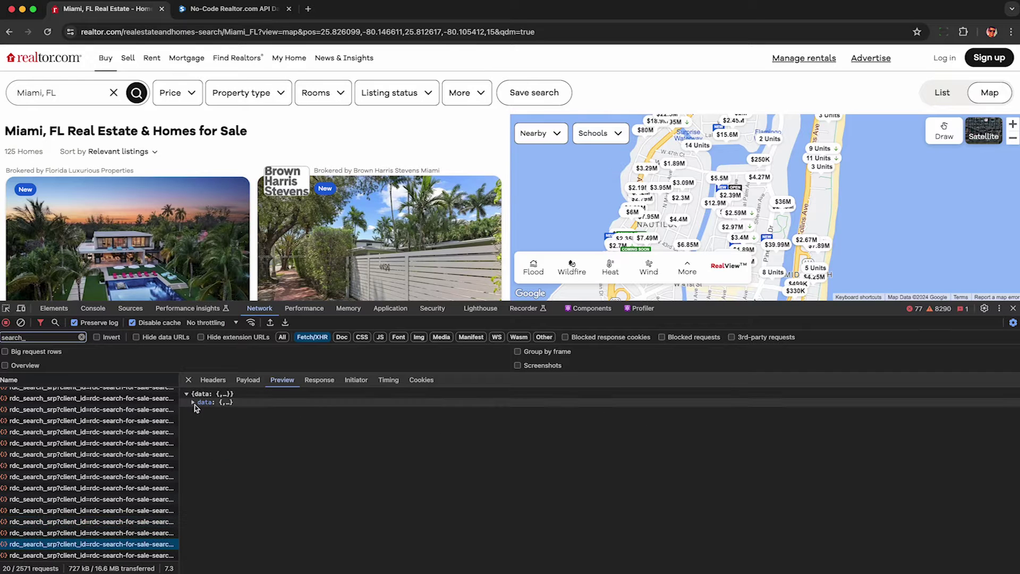
{"action": "left_click", "coordinate": [199, 411]}
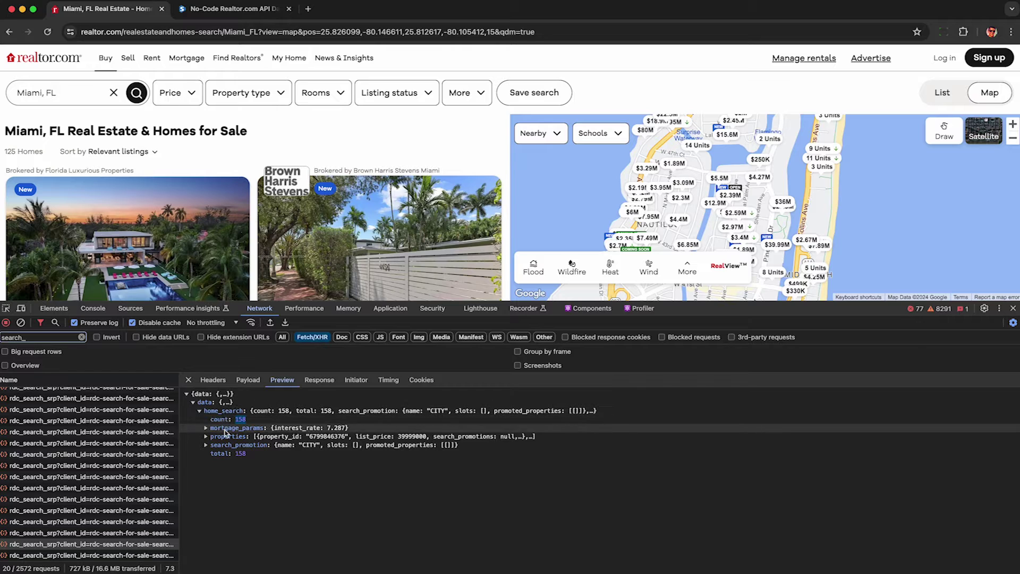
{"action": "left_click", "coordinate": [206, 436]}
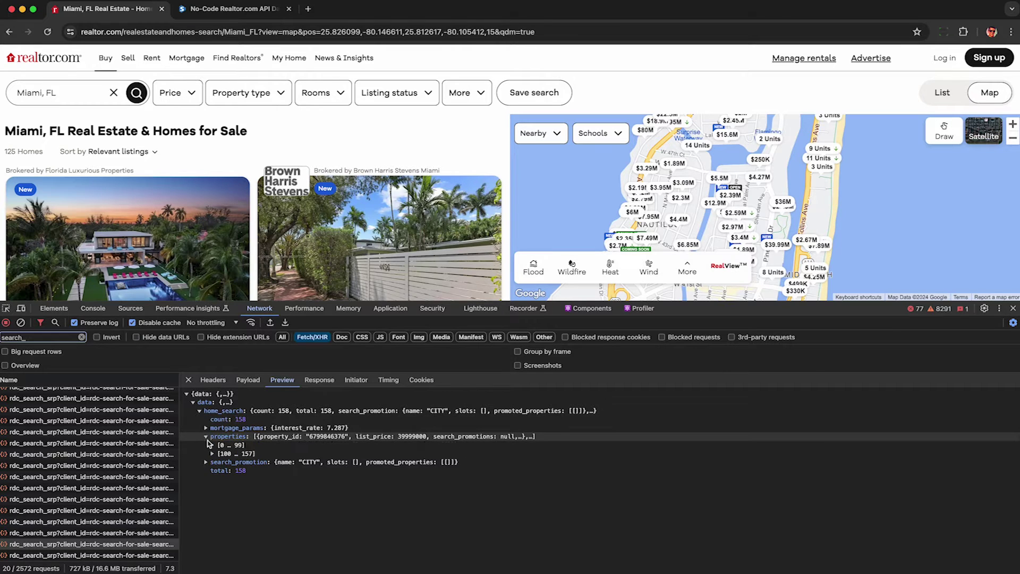
{"action": "left_click", "coordinate": [211, 444]}
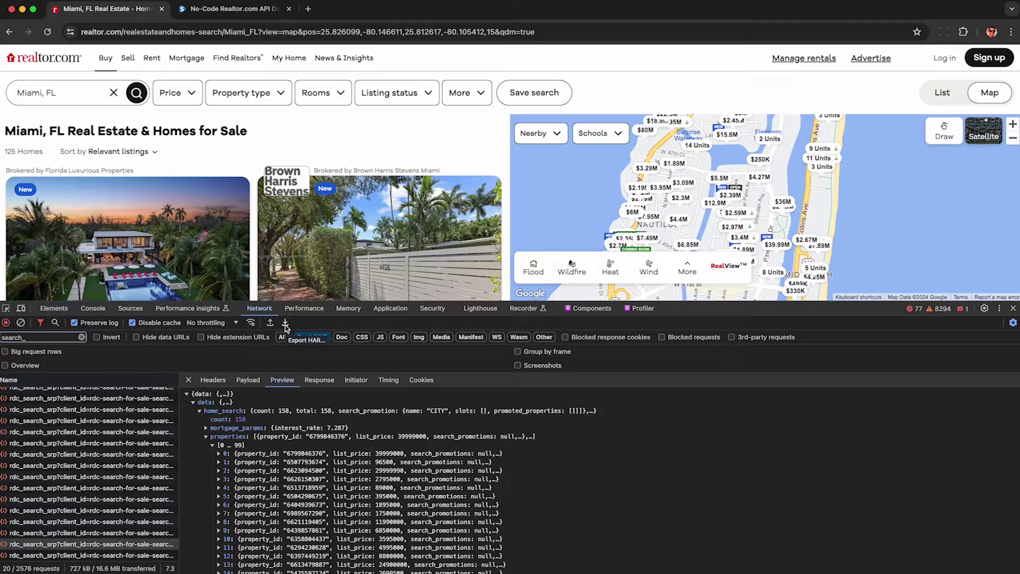
{"action": "left_click", "coordinate": [285, 323]}
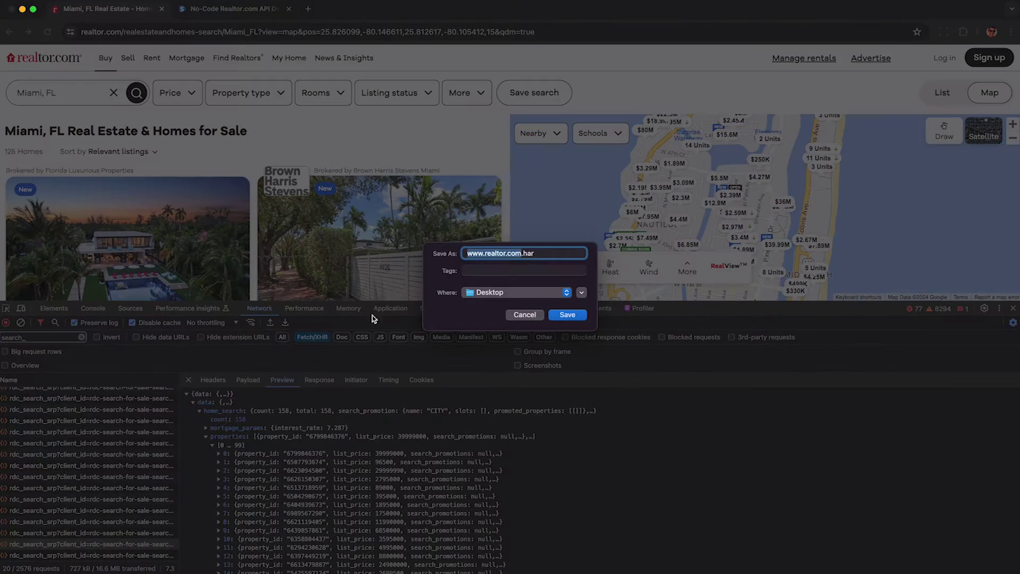
{"action": "left_click", "coordinate": [567, 315]}
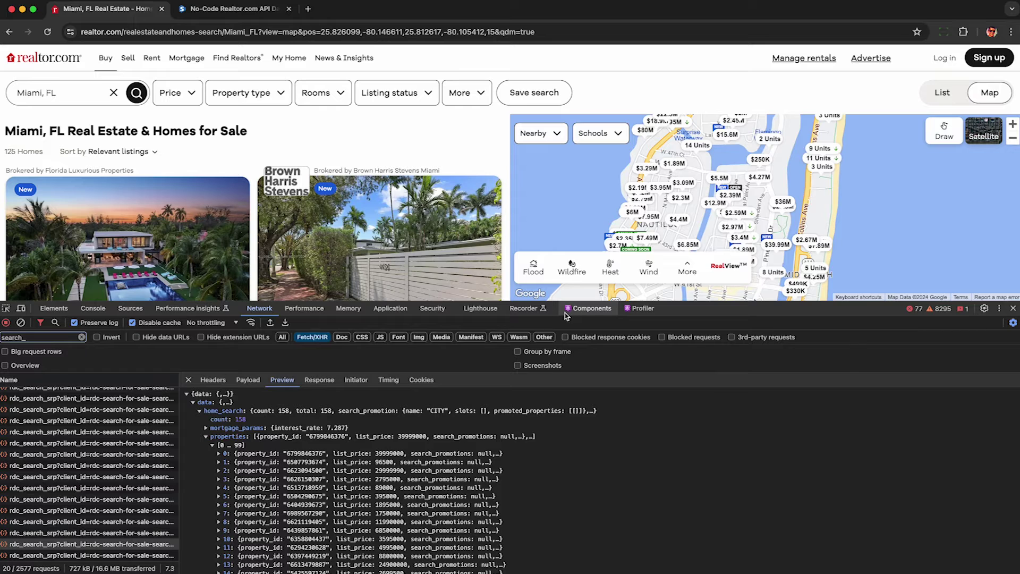
{"action": "left_click", "coordinate": [233, 9]}
{"action": "left_click_drag", "start_coordinate": [211, 106], "coordinate": [351, 147]}
{"action": "left_click", "coordinate": [367, 149]}
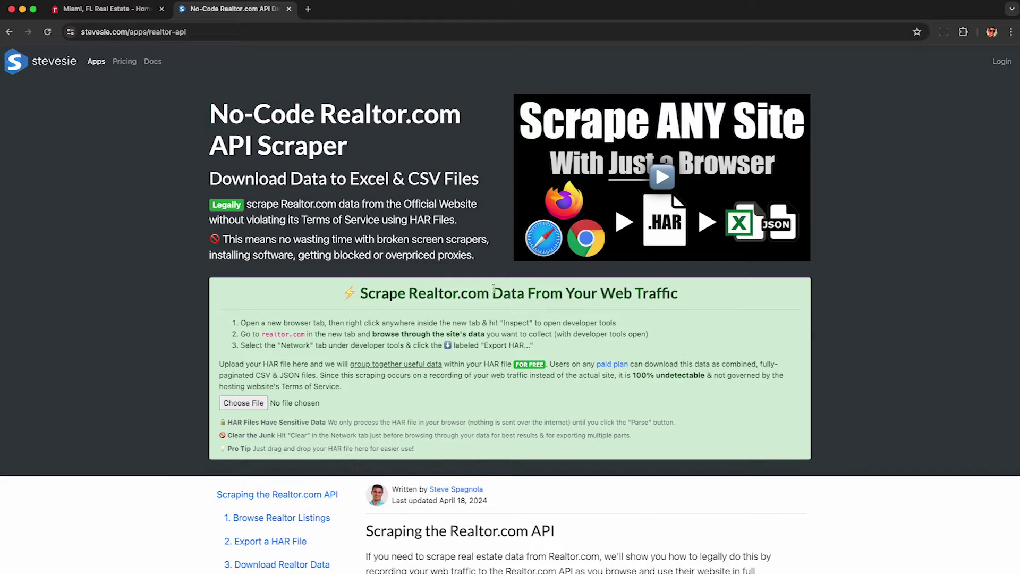
{"action": "scroll", "coordinate": [574, 398], "scroll_direction": "down", "scroll_amount": 14}
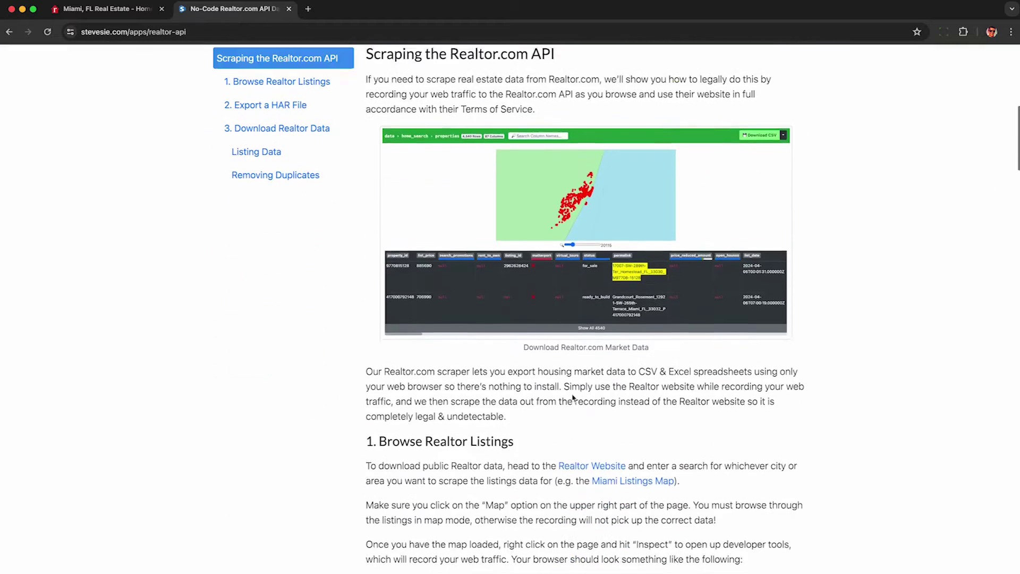
{"action": "scroll", "coordinate": [574, 398], "scroll_direction": "down", "scroll_amount": 15}
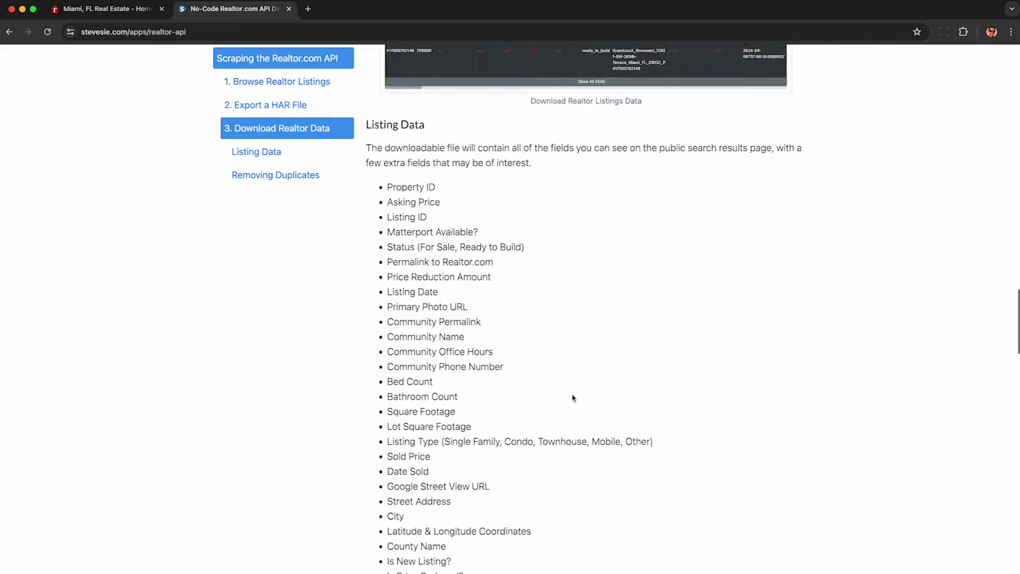
{"action": "scroll", "coordinate": [573, 397], "scroll_direction": "up", "scroll_amount": 20}
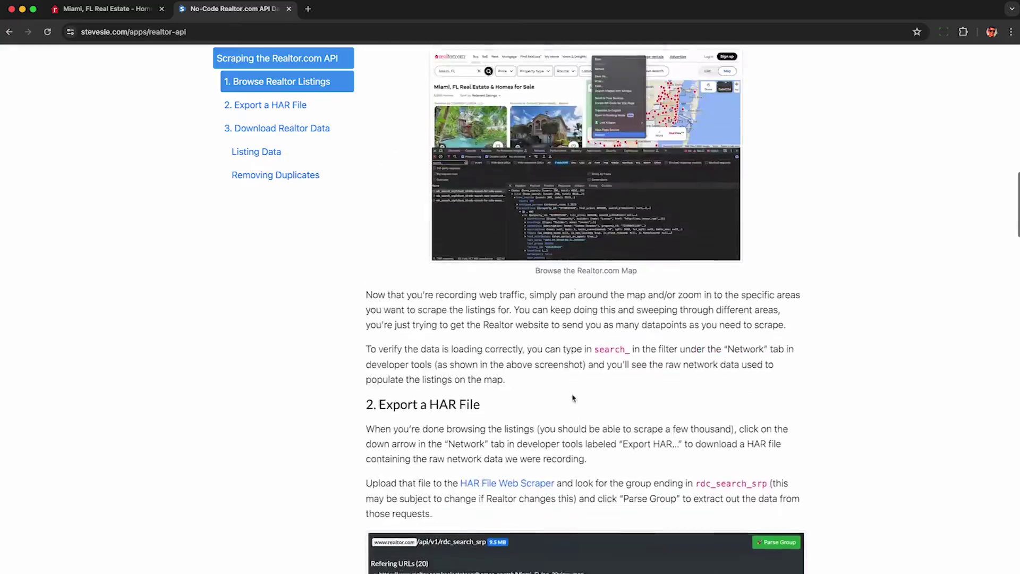
{"action": "scroll", "coordinate": [571, 394], "scroll_direction": "up", "scroll_amount": 8}
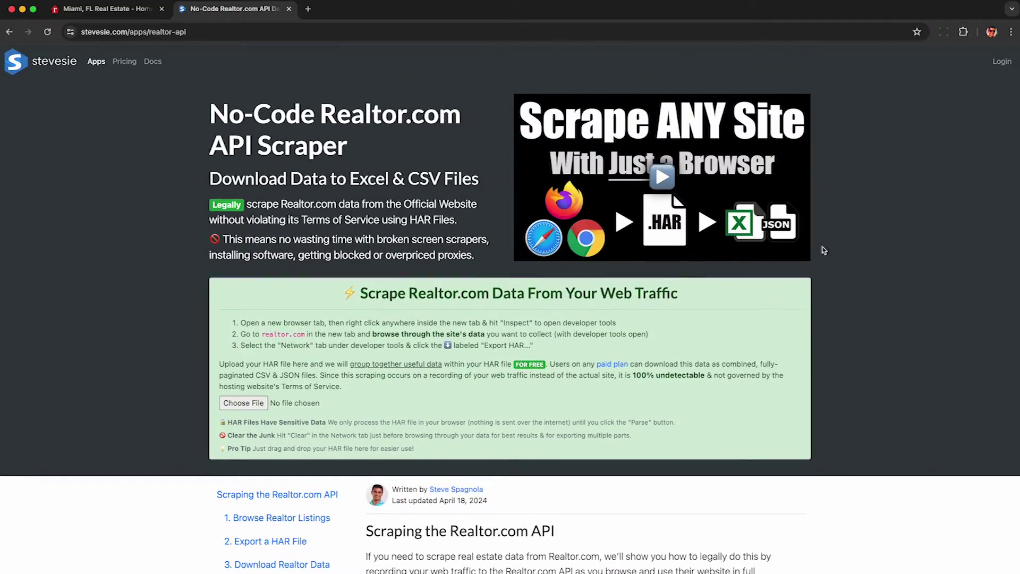
{"action": "left_click_drag", "start_coordinate": [1014, 159], "coordinate": [677, 314]}
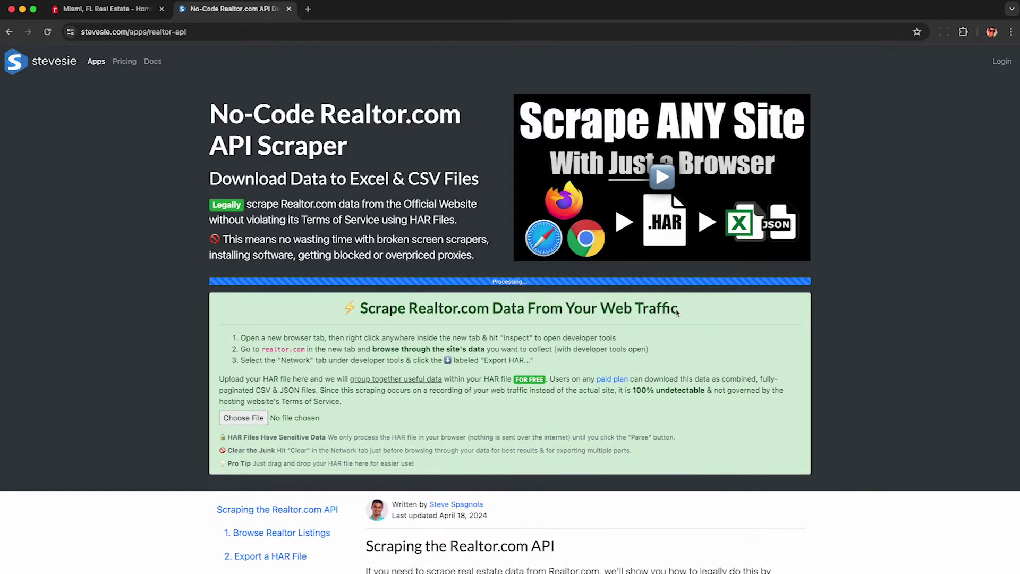
{"action": "scroll", "coordinate": [351, 365], "scroll_direction": "down", "scroll_amount": 4}
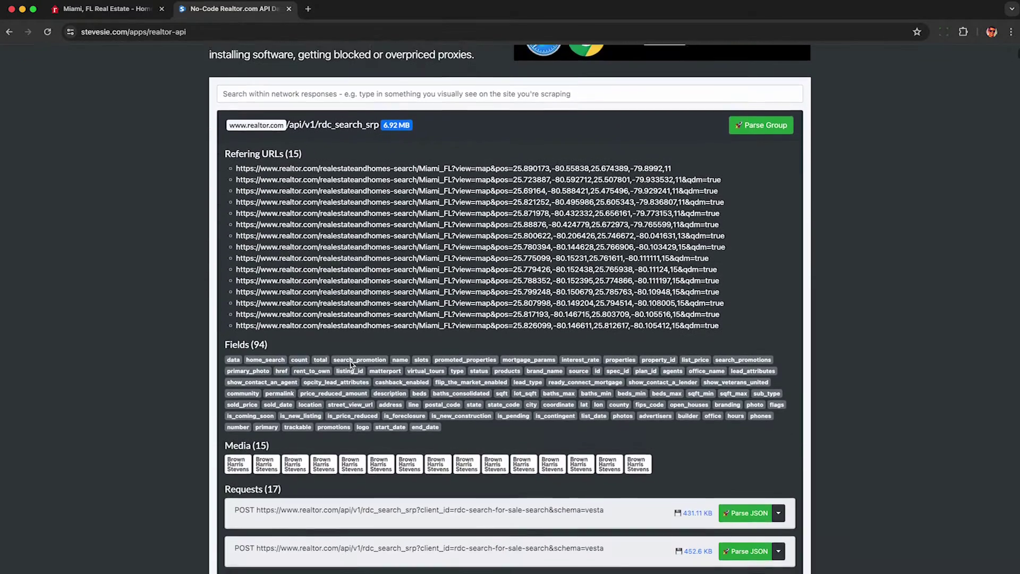
{"action": "scroll", "coordinate": [350, 364], "scroll_direction": "down", "scroll_amount": 5}
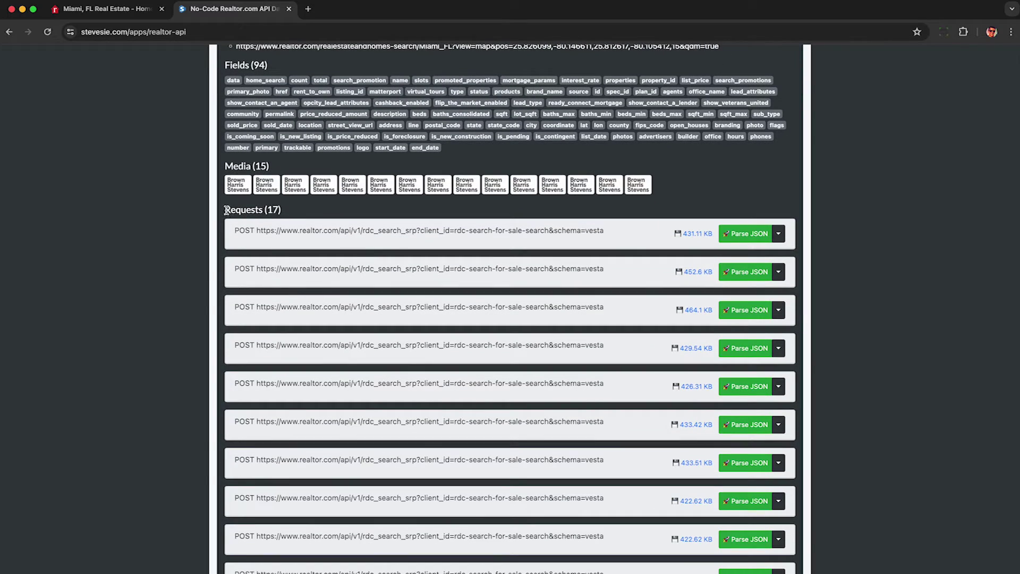
{"action": "left_click_drag", "start_coordinate": [235, 209], "coordinate": [287, 216]}
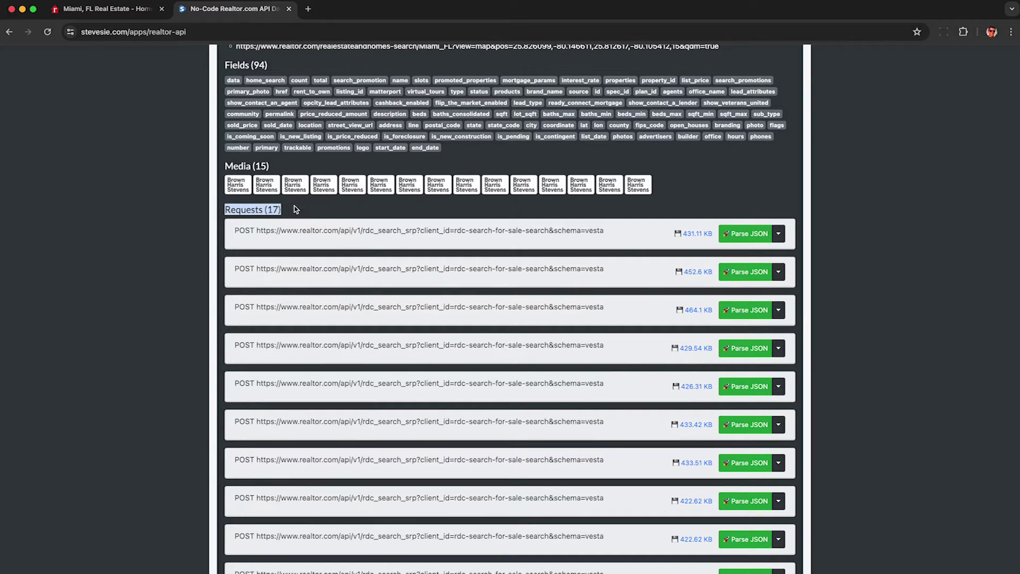
{"action": "left_click", "coordinate": [291, 208]}
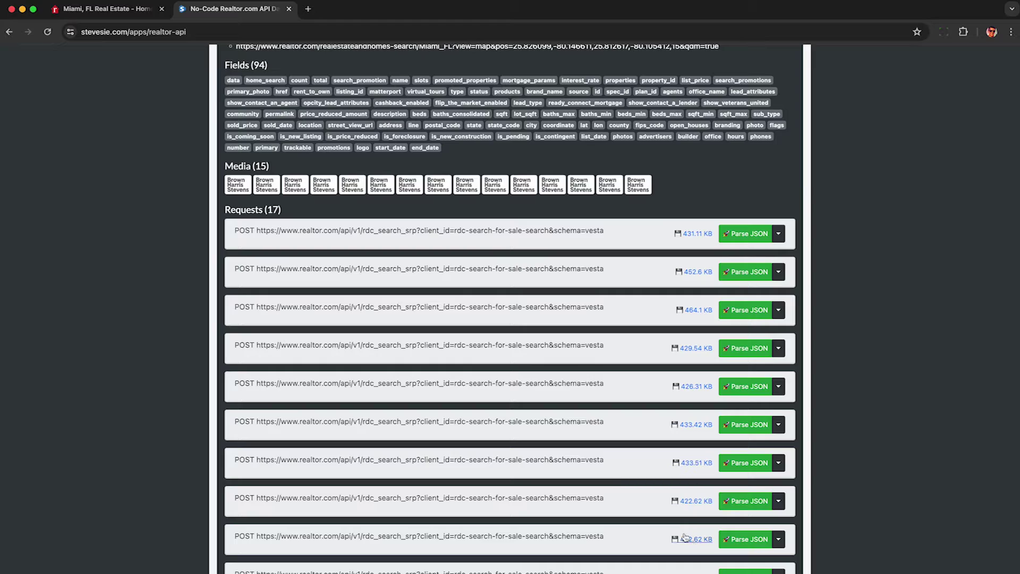
{"action": "scroll", "coordinate": [670, 486], "scroll_direction": "up", "scroll_amount": 10}
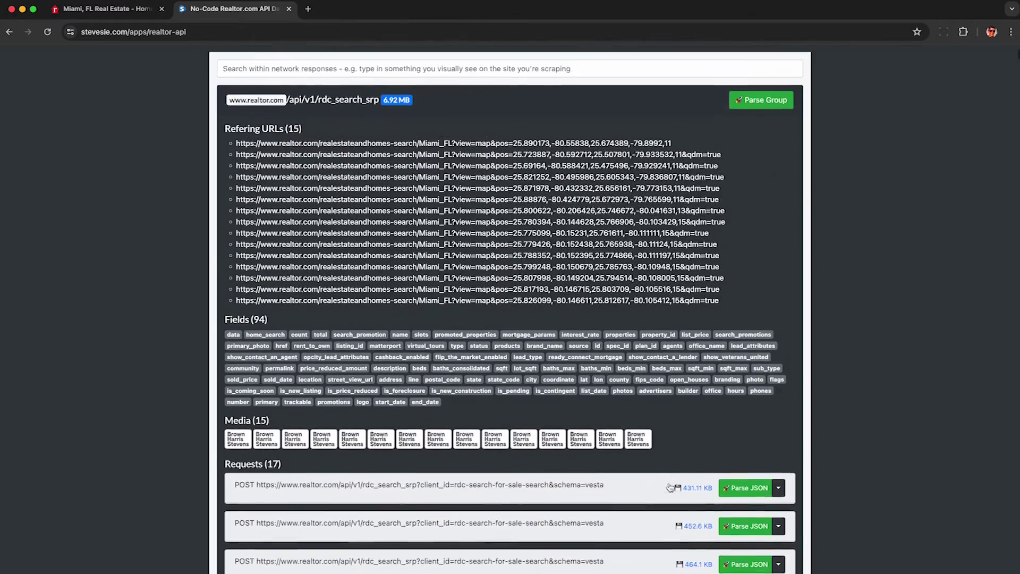
{"action": "scroll", "coordinate": [669, 486], "scroll_direction": "up", "scroll_amount": 5}
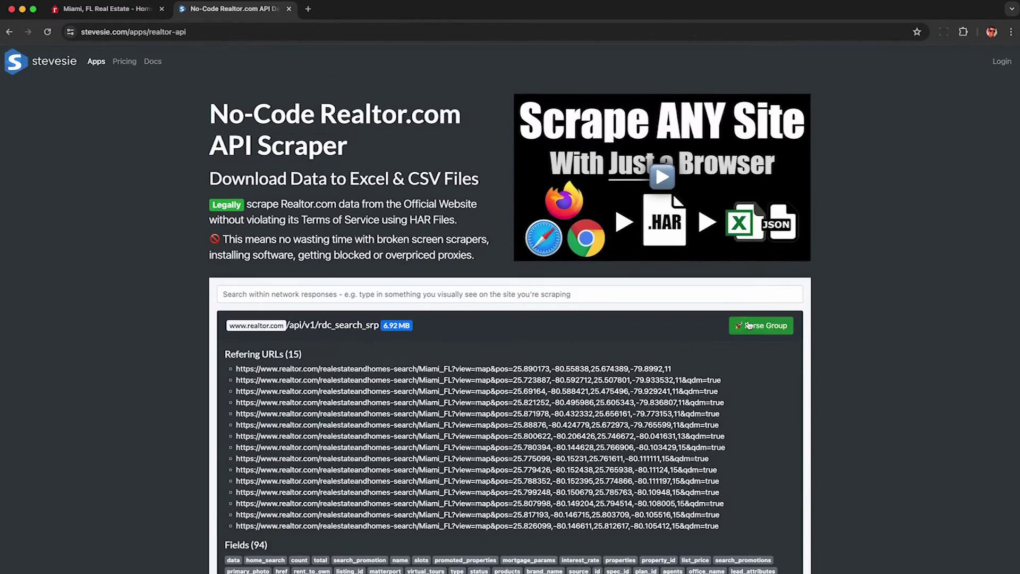
Step: Parse rdc_search_srp into the 3,283-row, 88-column properties table and download it as CSV
{"action": "left_click", "coordinate": [763, 332]}
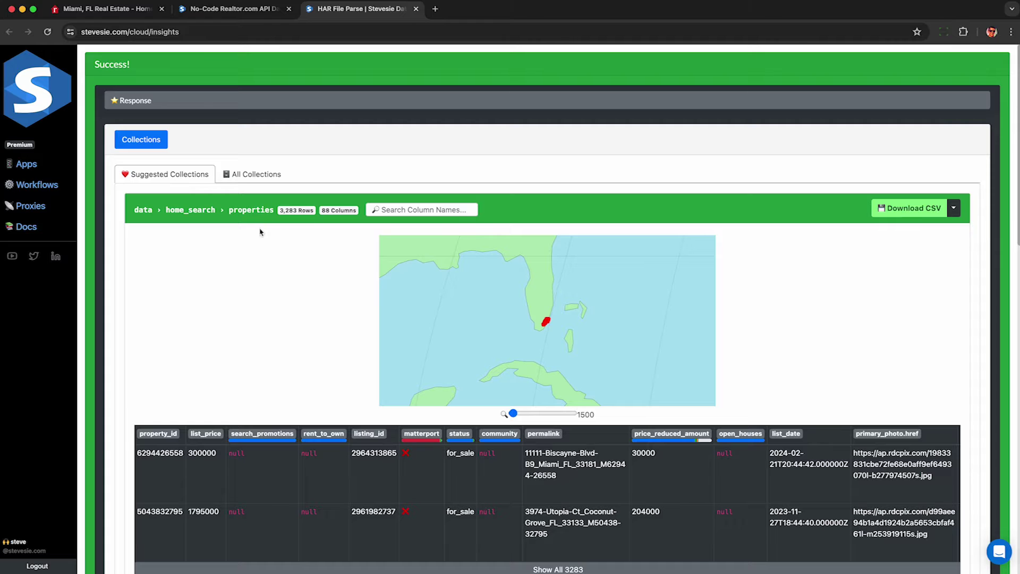
{"action": "scroll", "coordinate": [283, 282], "scroll_direction": "down", "scroll_amount": 3}
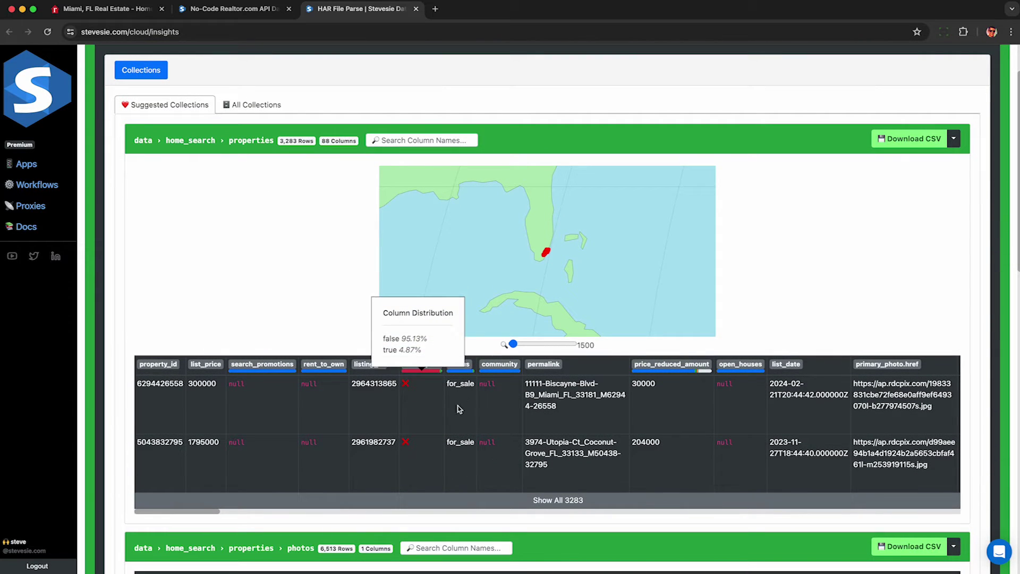
{"action": "left_click", "coordinate": [461, 387]}
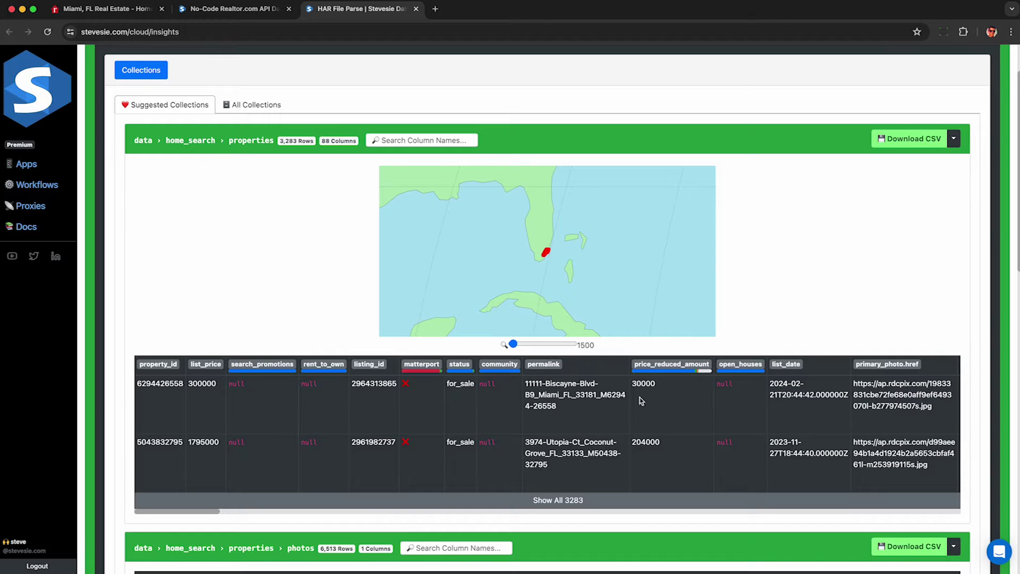
{"action": "left_click", "coordinate": [911, 143]}
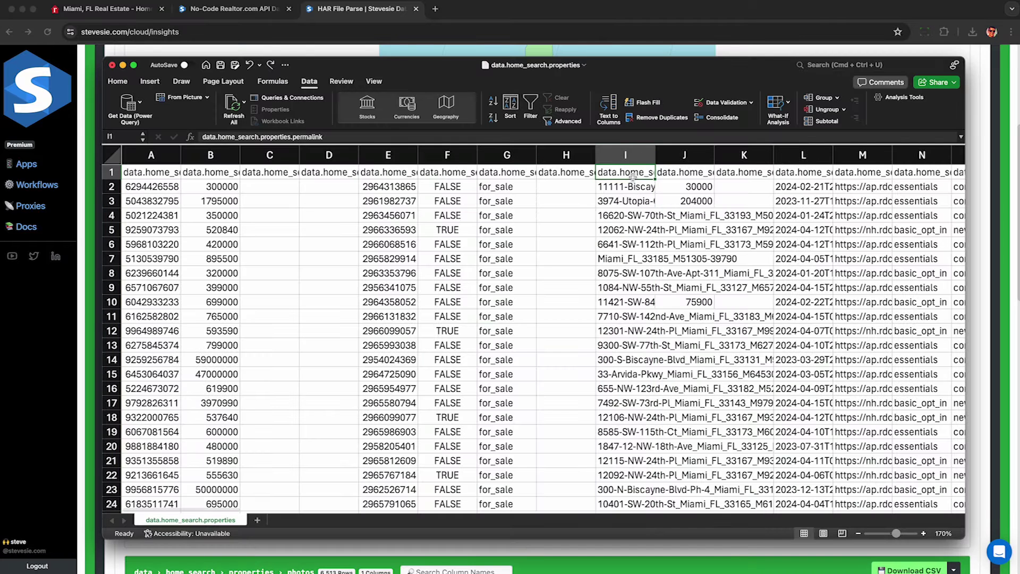
Step: Widen the permalink column I in Excel and sort it alphabetically, keeping rows together
{"action": "left_click", "coordinate": [626, 155]}
{"action": "left_click_drag", "start_coordinate": [655, 158], "coordinate": [873, 157]}
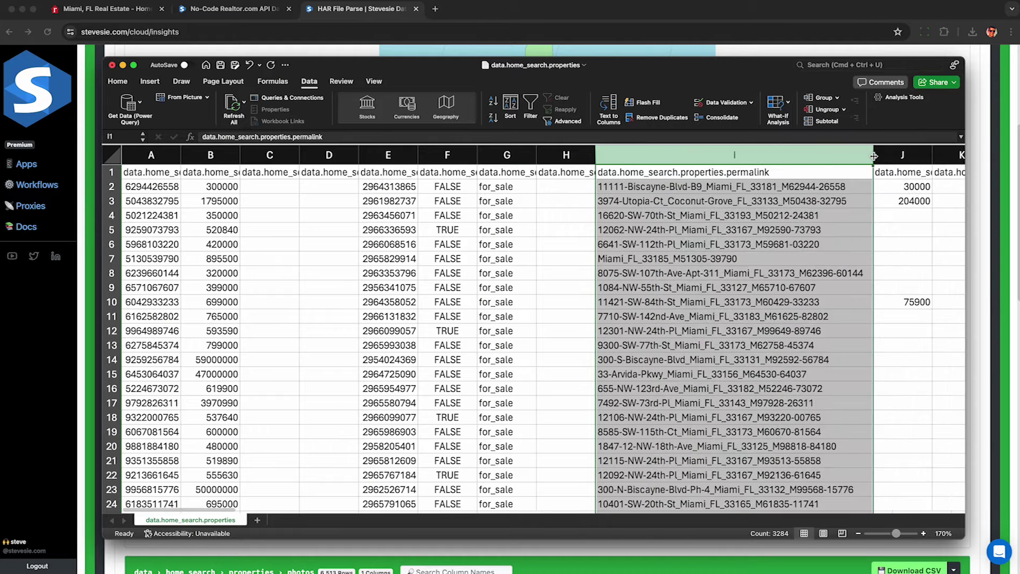
{"action": "left_click", "coordinate": [743, 176]}
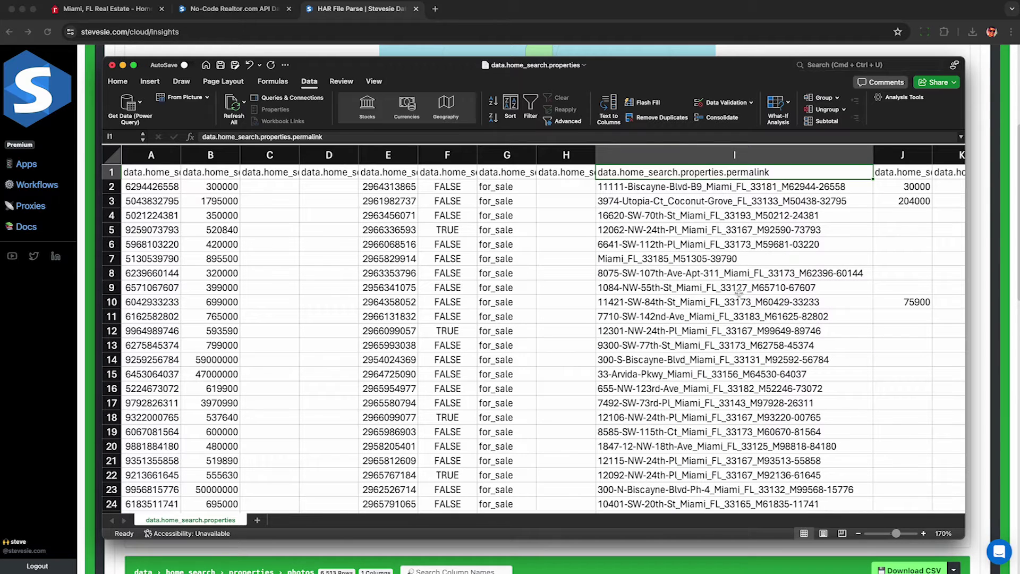
{"action": "left_click", "coordinate": [741, 156]}
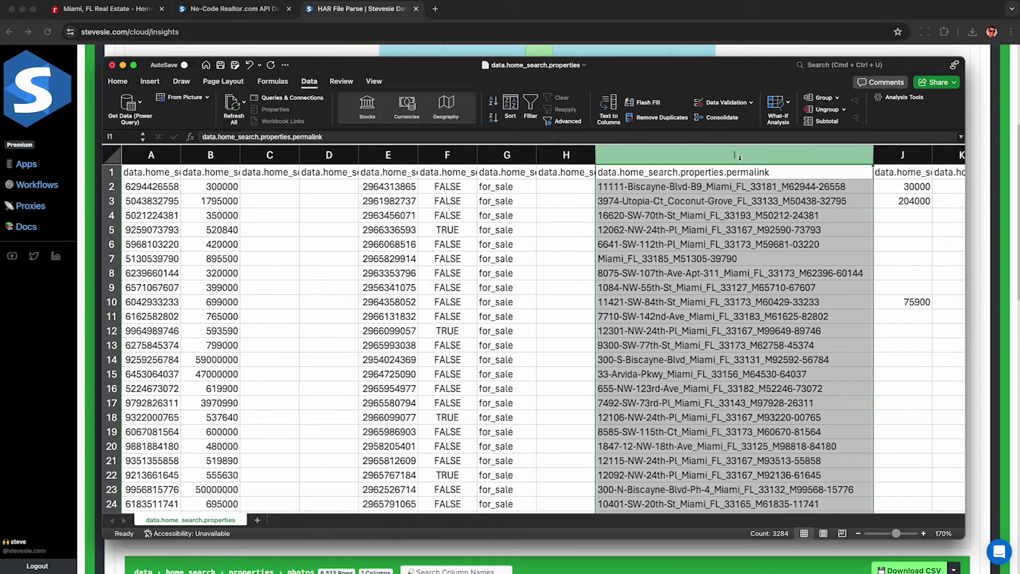
{"action": "left_click", "coordinate": [495, 106]}
{"action": "left_click", "coordinate": [576, 190]}
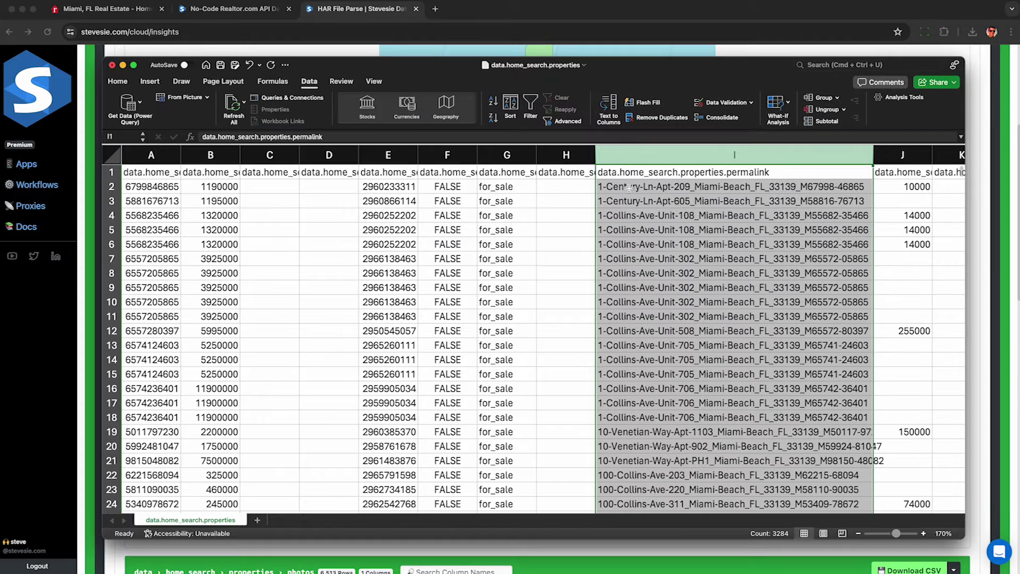
Step: Copy the duplicated 1 Collins Ave Unit 108 permalink and return to the Realtor.com Miami tab
{"action": "left_click", "coordinate": [845, 216]}
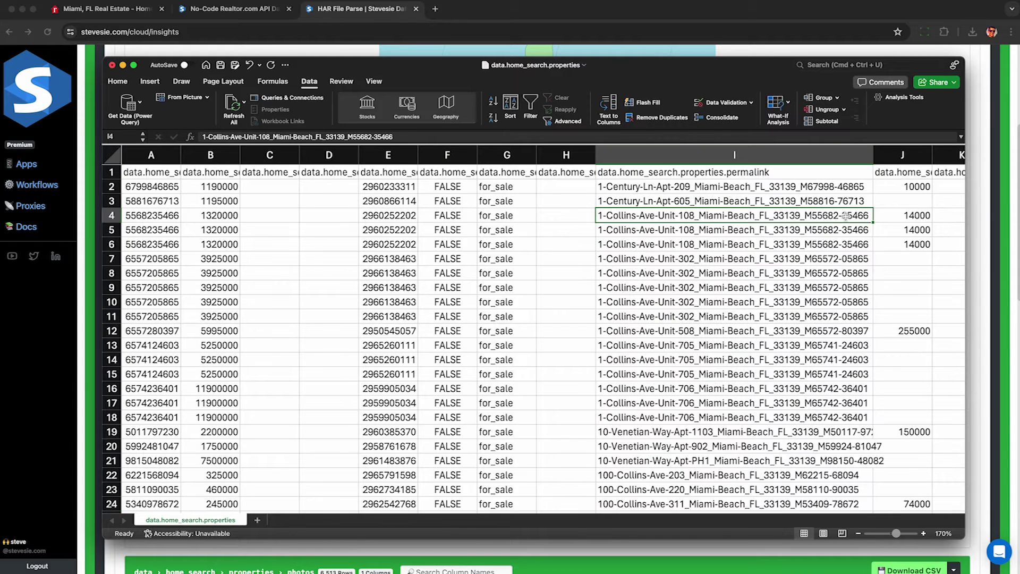
{"action": "left_click", "coordinate": [111, 215]}
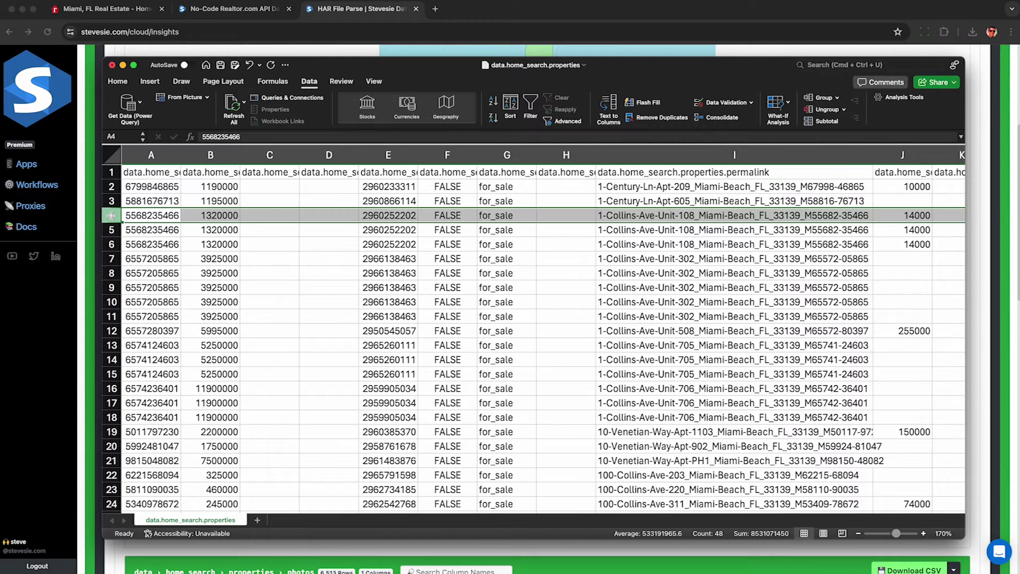
{"action": "left_click", "coordinate": [111, 244], "text": "shift"}
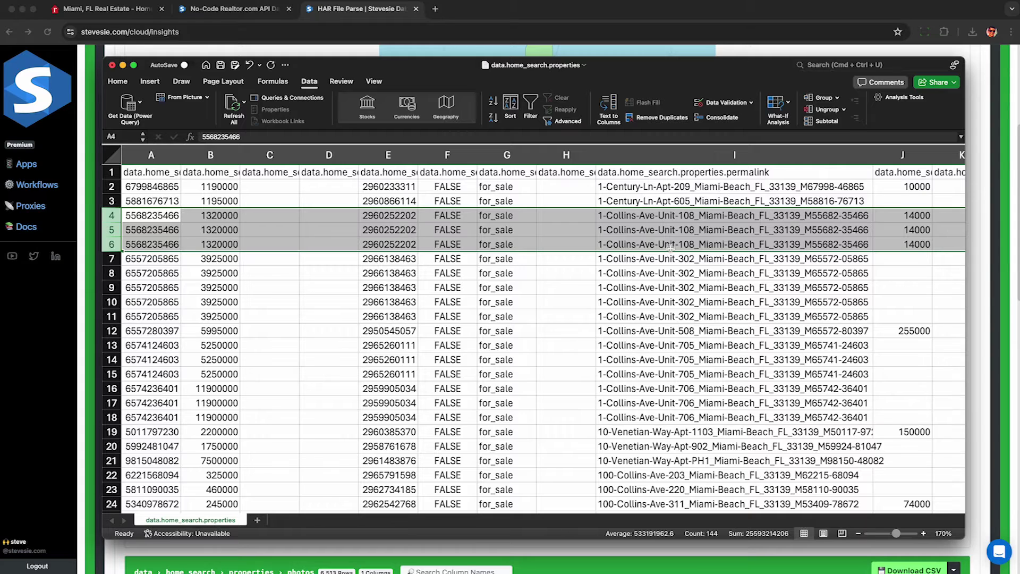
{"action": "left_click", "coordinate": [688, 219]}
{"action": "key", "text": "super+c"}
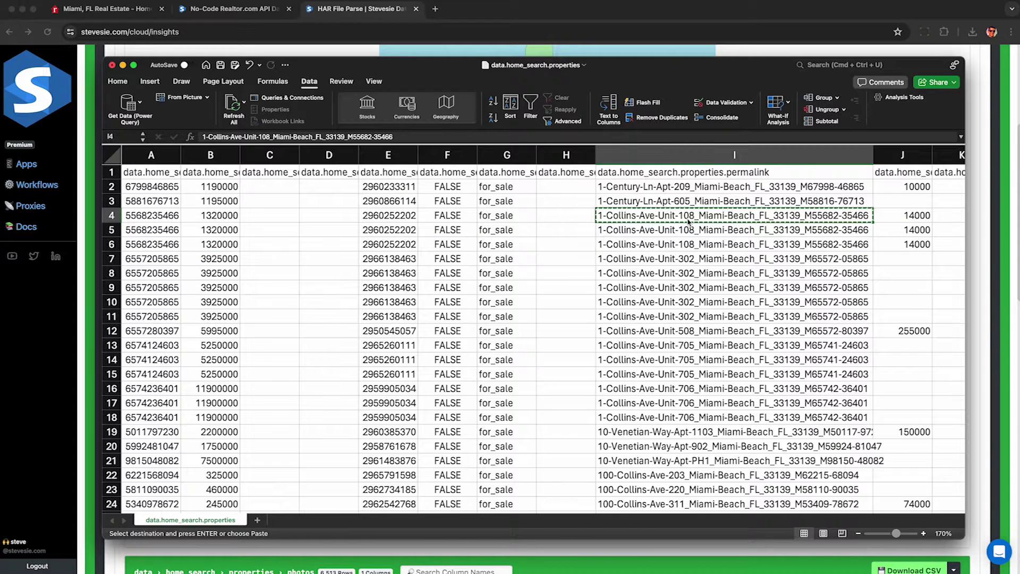
{"action": "key", "text": "super+1"}
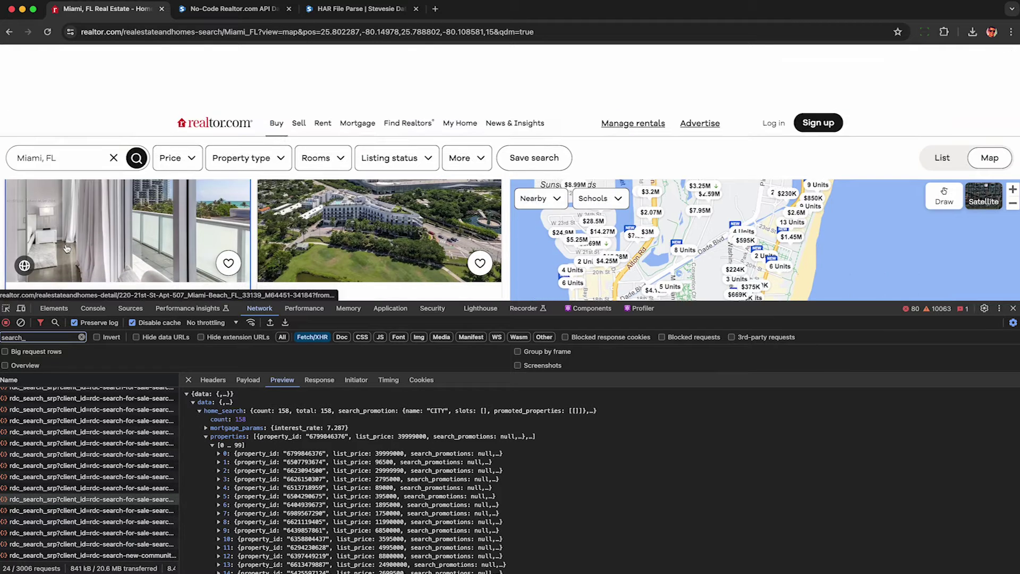
Step: Swap a listing URL's slug for the 1 Collins Ave Unit 108 permalink, load it, then return to Stevesie
{"action": "left_click", "coordinate": [67, 248]}
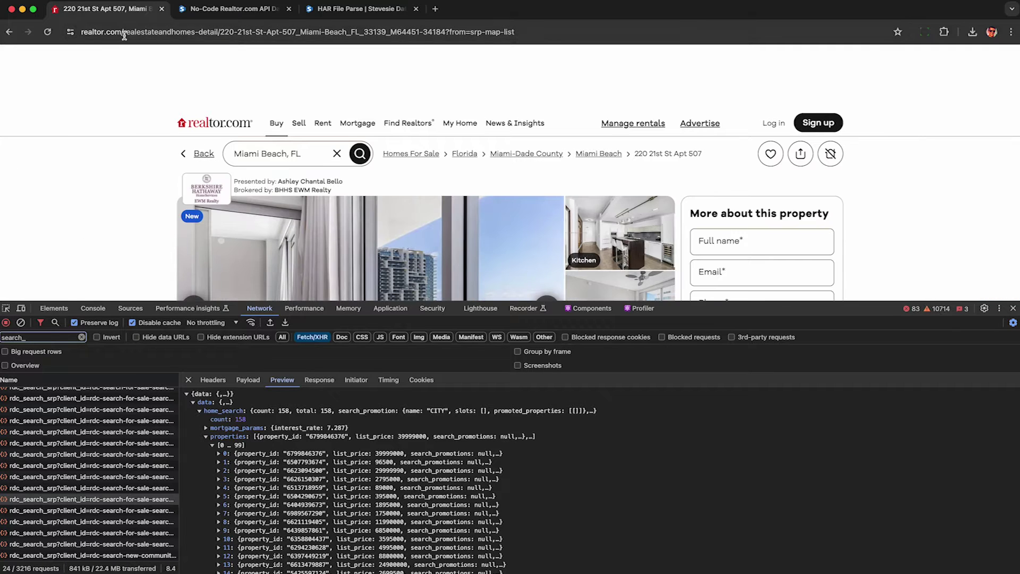
{"action": "left_click", "coordinate": [124, 35]}
{"action": "double_click", "coordinate": [219, 33]}
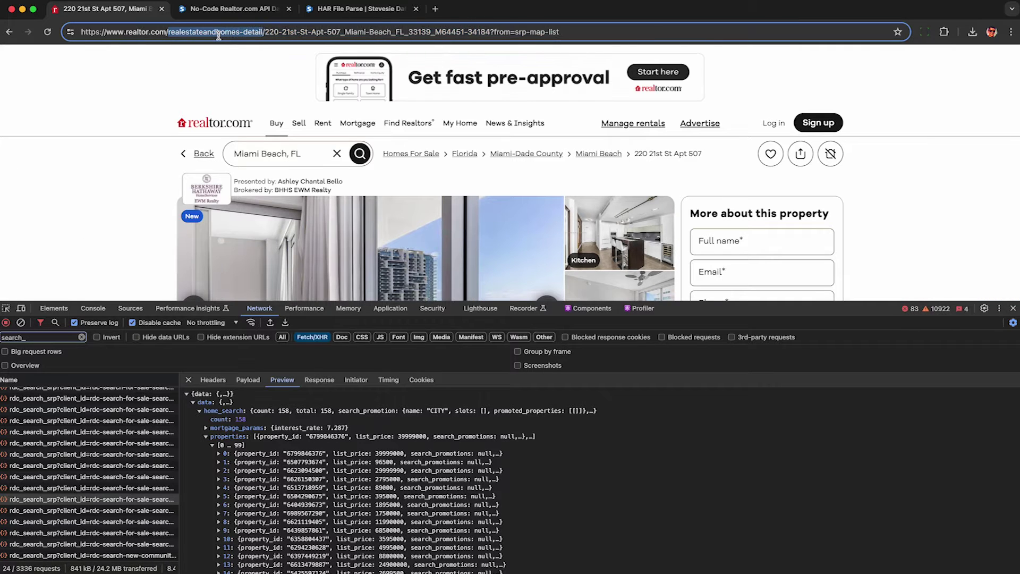
{"action": "left_click_drag", "start_coordinate": [267, 33], "coordinate": [578, 29]}
{"action": "key", "text": "ctrl+v"}
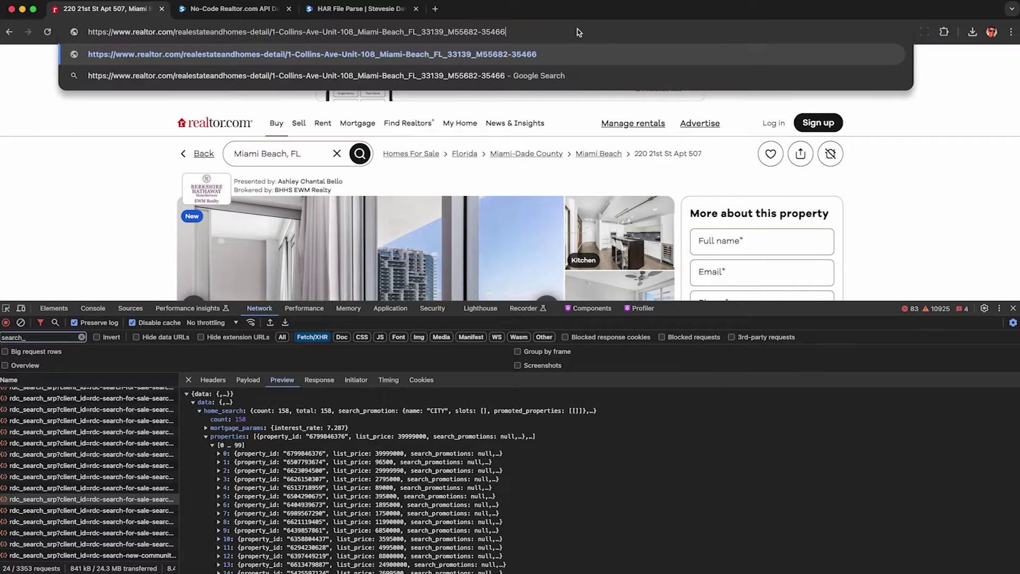
{"action": "key", "text": "Return"}
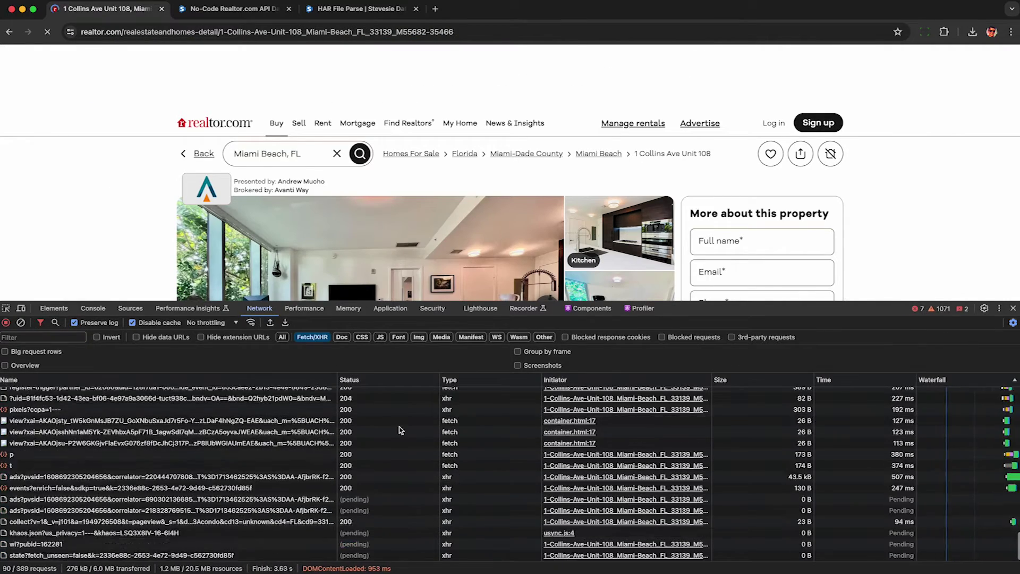
{"action": "key", "text": "ctrl+shift+Tab"}
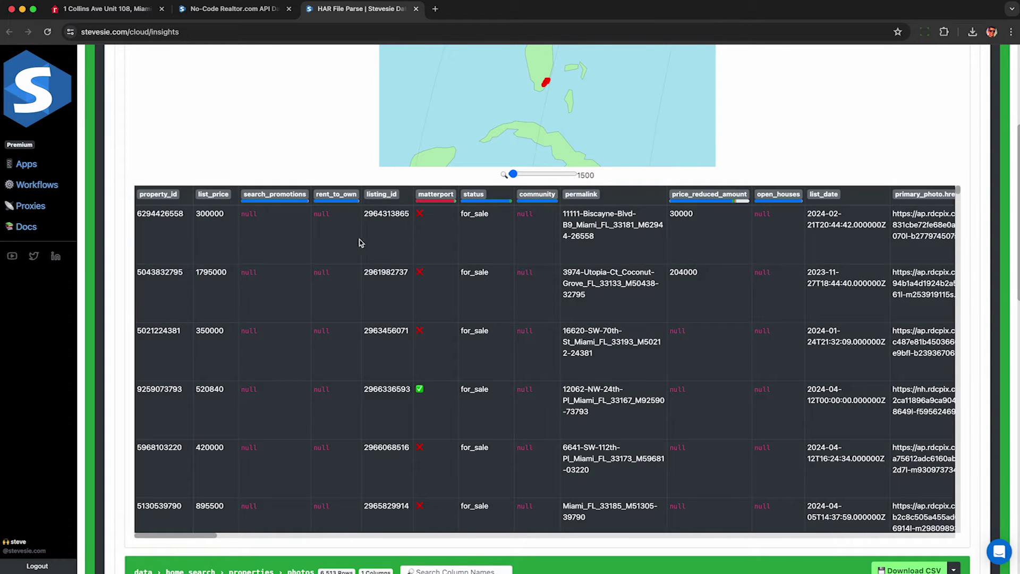
{"action": "left_click", "coordinate": [210, 212]}
{"action": "left_click", "coordinate": [581, 398]}
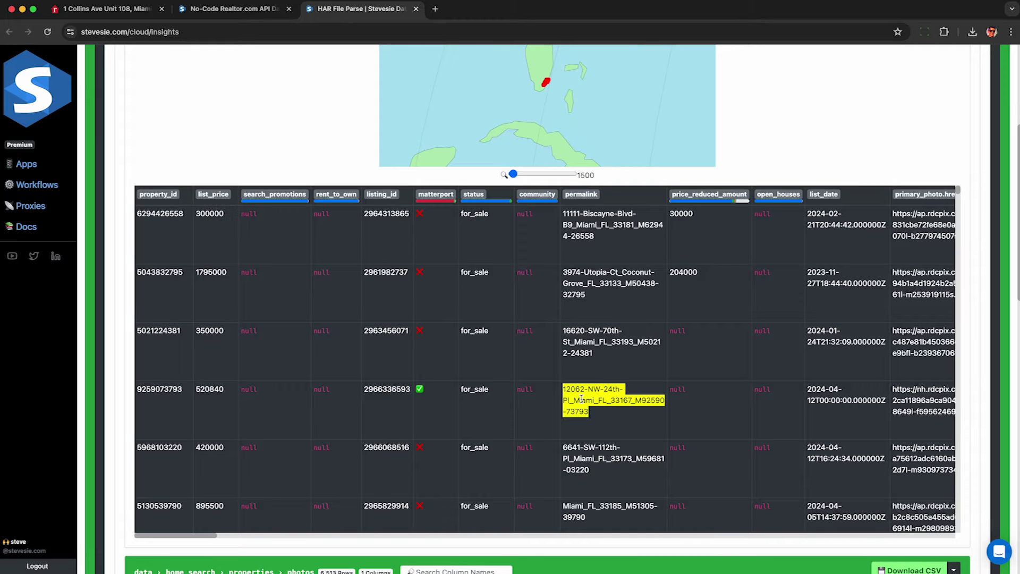
{"action": "left_click", "coordinate": [106, 8]}
{"action": "left_click_drag", "start_coordinate": [498, 32], "coordinate": [264, 31]}
{"action": "key", "text": "ctrl+v"}
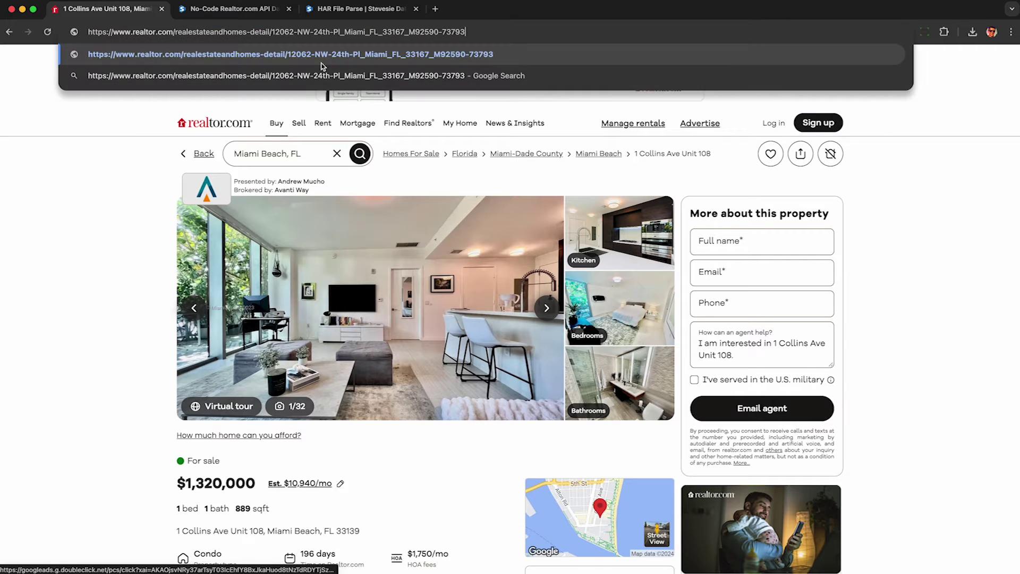
{"action": "key", "text": "Return"}
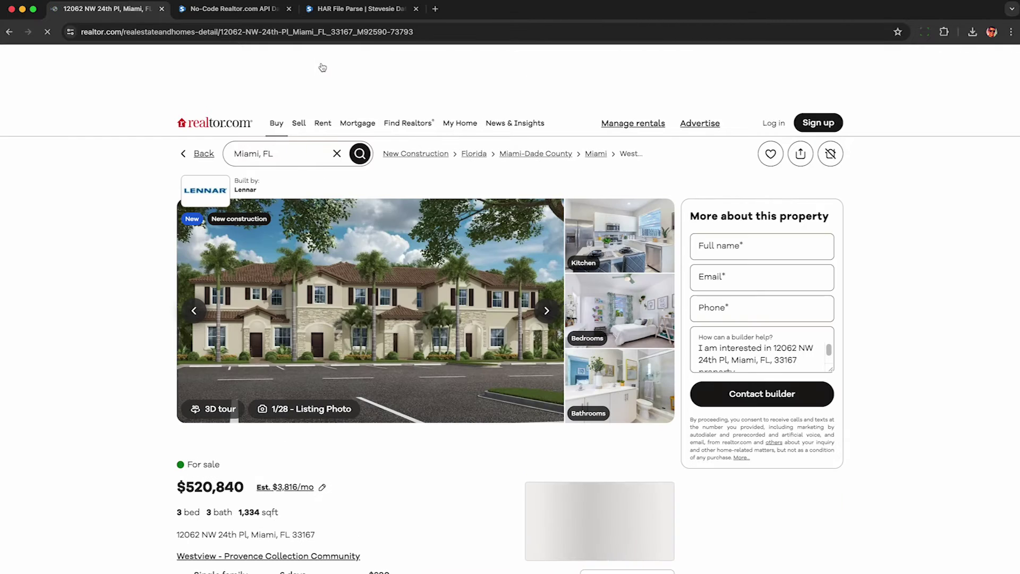
Step: Walk the Matterport 3D tour from the stair hallway through the living room into the kitchen and dining area
{"action": "left_click", "coordinate": [216, 410]}
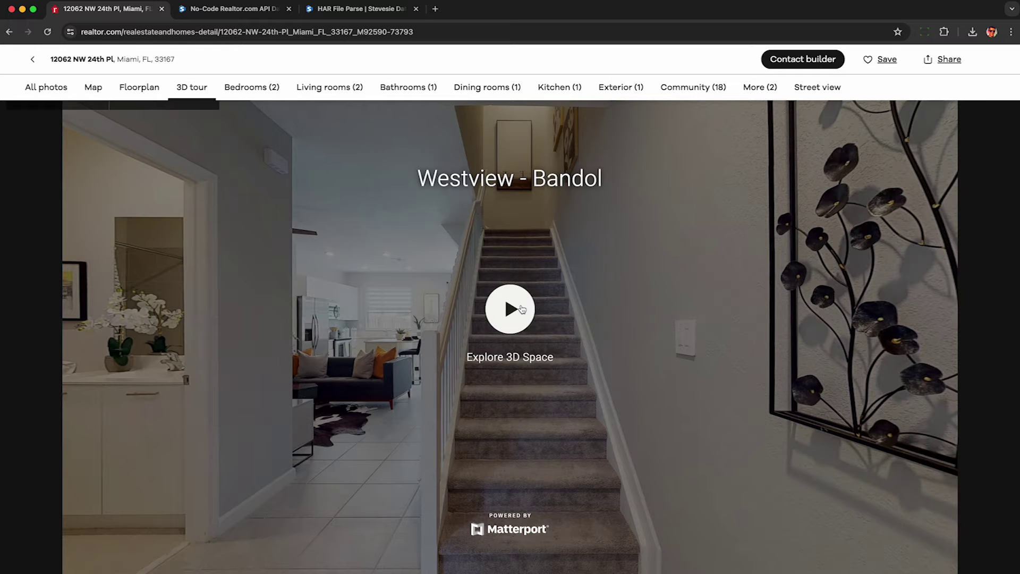
{"action": "left_click", "coordinate": [520, 310]}
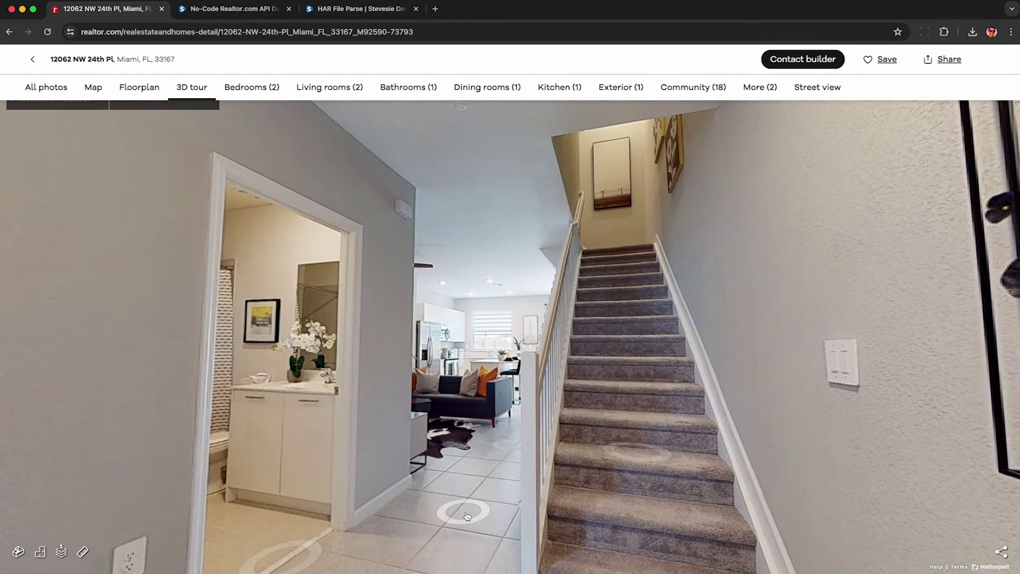
{"action": "left_click", "coordinate": [467, 516]}
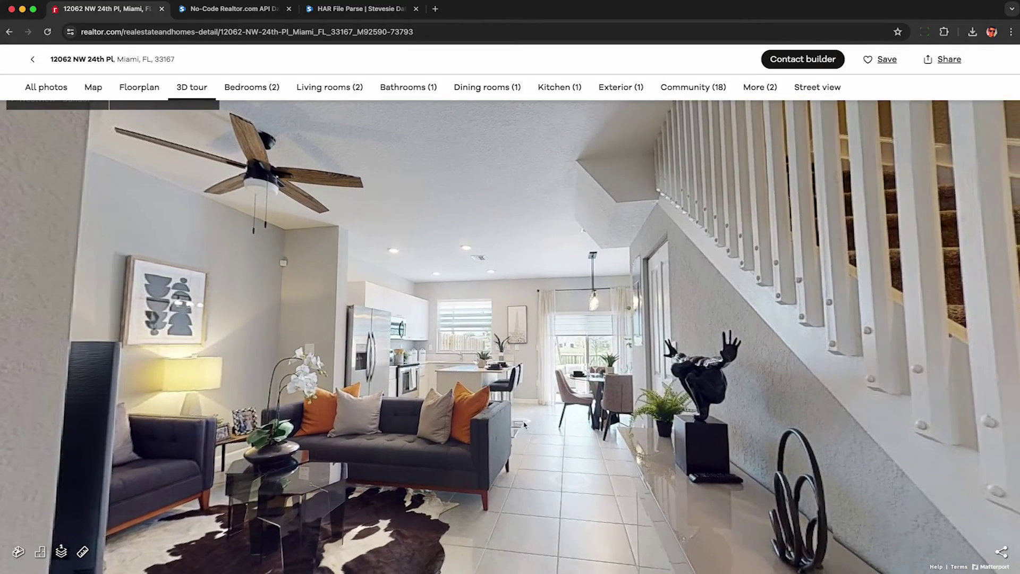
{"action": "left_click", "coordinate": [543, 453]}
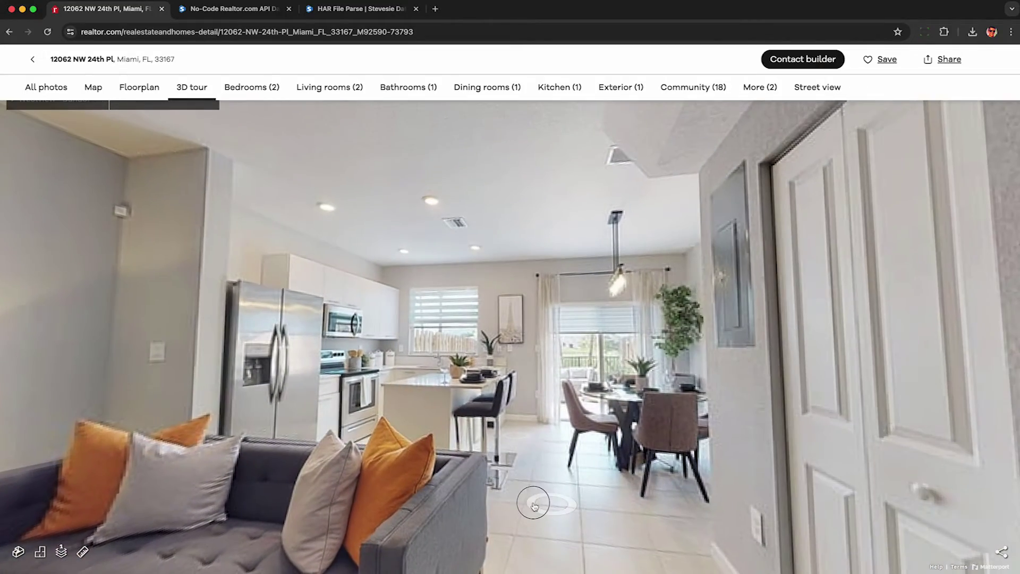
{"action": "left_click", "coordinate": [535, 506]}
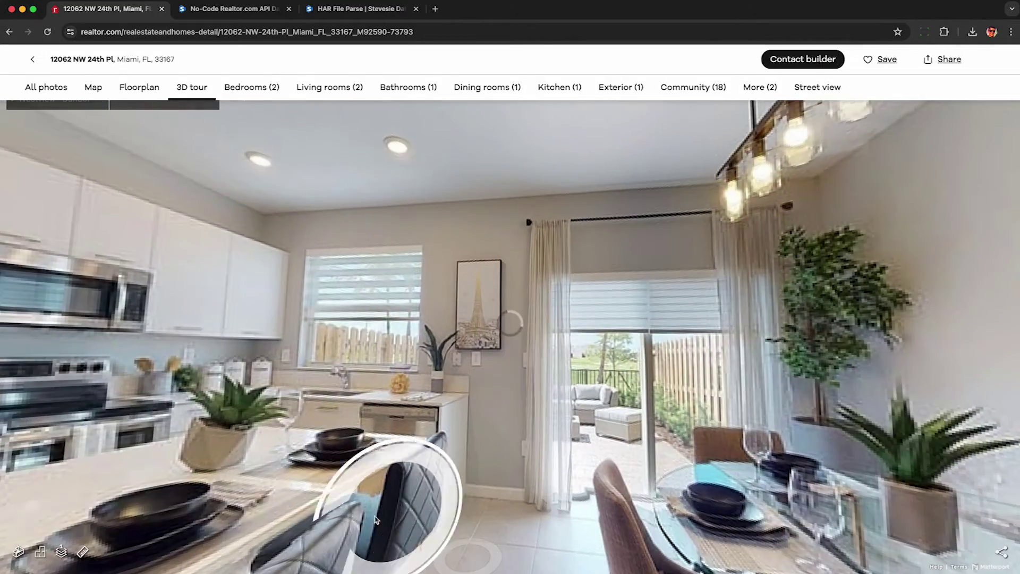
{"action": "left_click", "coordinate": [391, 501]}
{"action": "left_click_drag", "start_coordinate": [212, 489], "coordinate": [728, 337]}
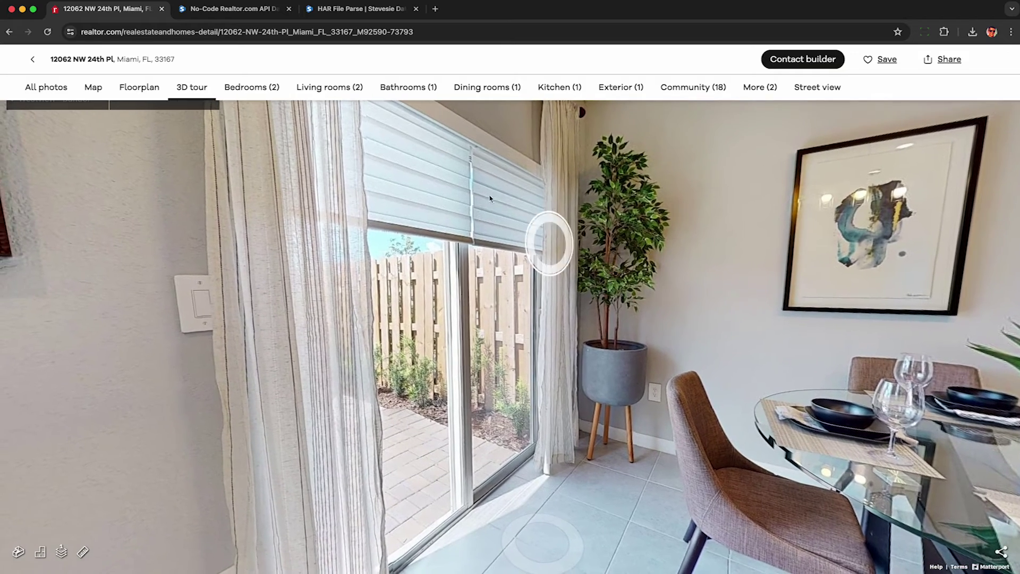
{"action": "left_click", "coordinate": [375, 11]}
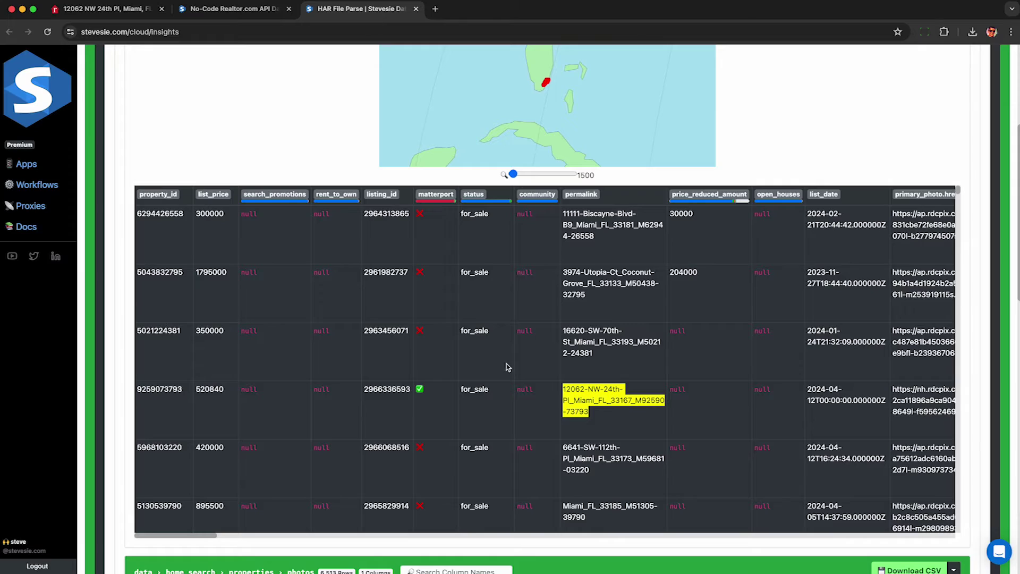
Step: Scroll to the source type column and highlight the mls and new_home values
{"action": "scroll", "coordinate": [604, 394], "scroll_direction": "right", "scroll_amount": 10}
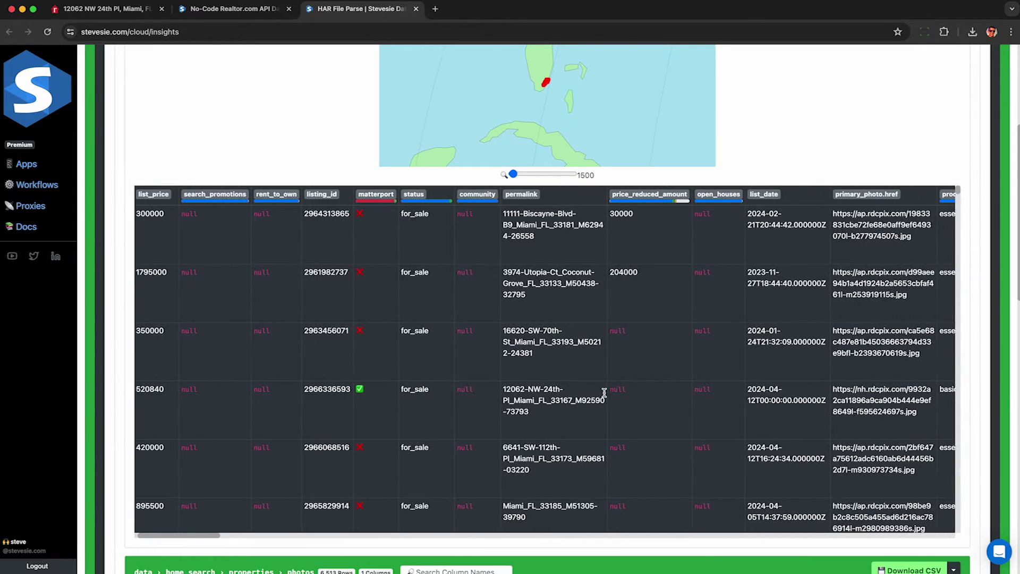
{"action": "scroll", "coordinate": [604, 394], "scroll_direction": "right", "scroll_amount": 1}
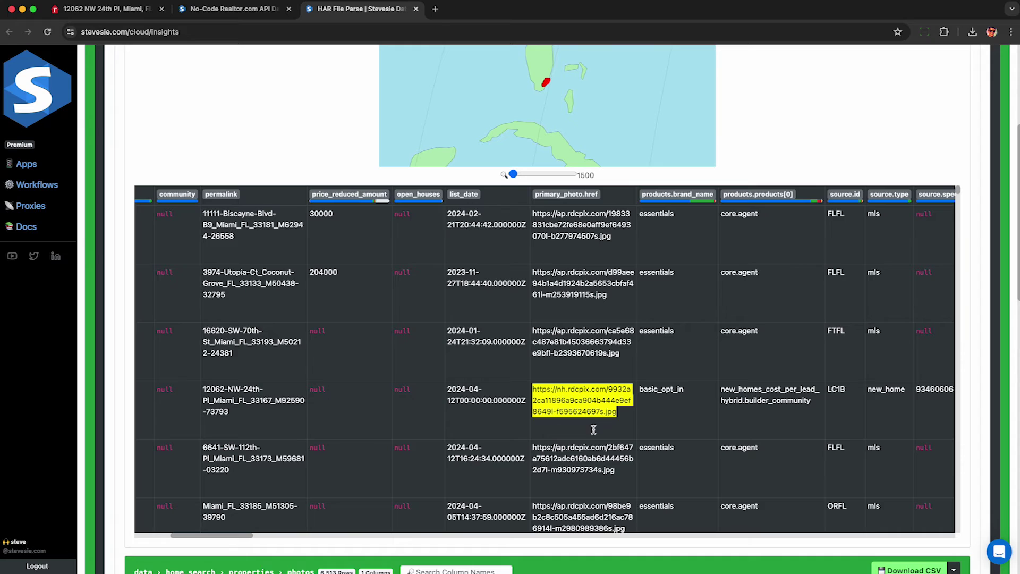
{"action": "scroll", "coordinate": [593, 429], "scroll_direction": "right", "scroll_amount": 5}
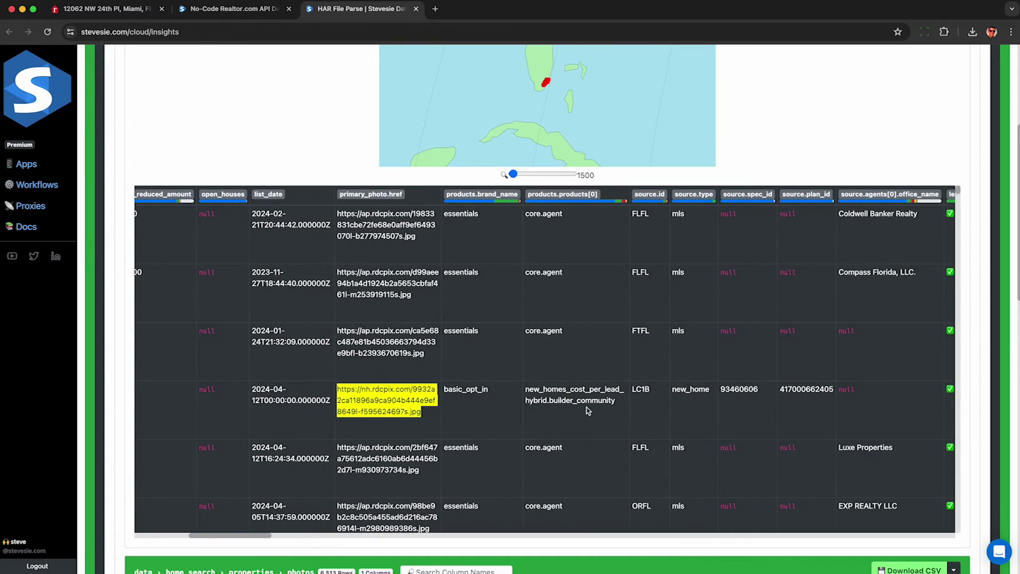
{"action": "scroll", "coordinate": [588, 411], "scroll_direction": "right", "scroll_amount": 3}
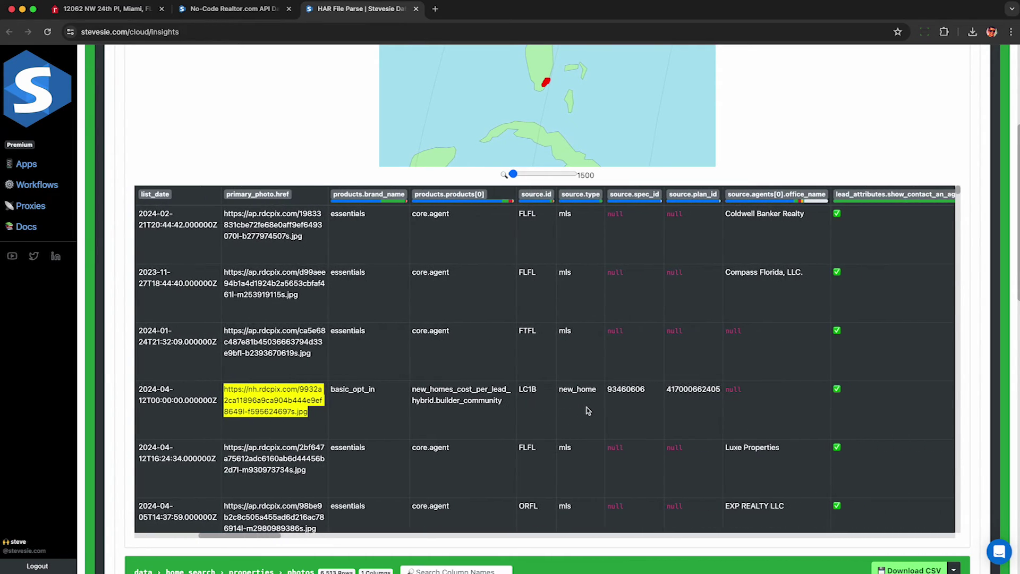
{"action": "scroll", "coordinate": [588, 411], "scroll_direction": "right", "scroll_amount": 4}
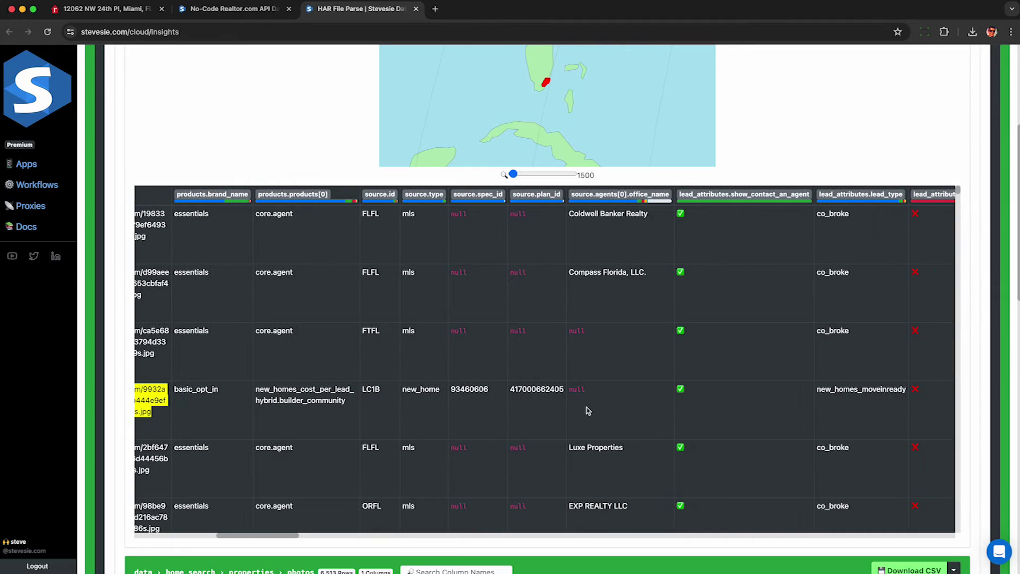
{"action": "scroll", "coordinate": [588, 410], "scroll_direction": "right", "scroll_amount": 1}
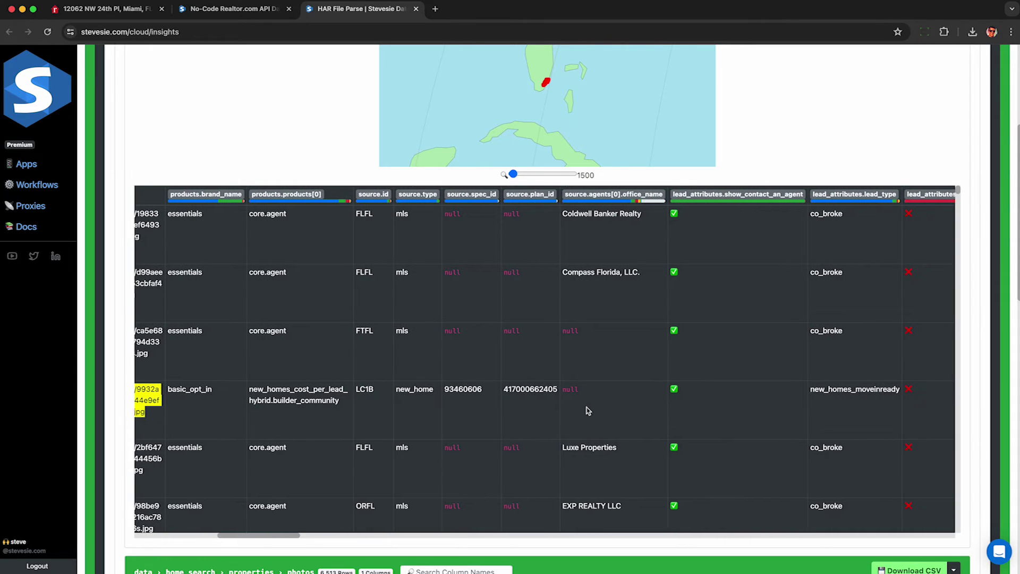
{"action": "double_click", "coordinate": [395, 214]}
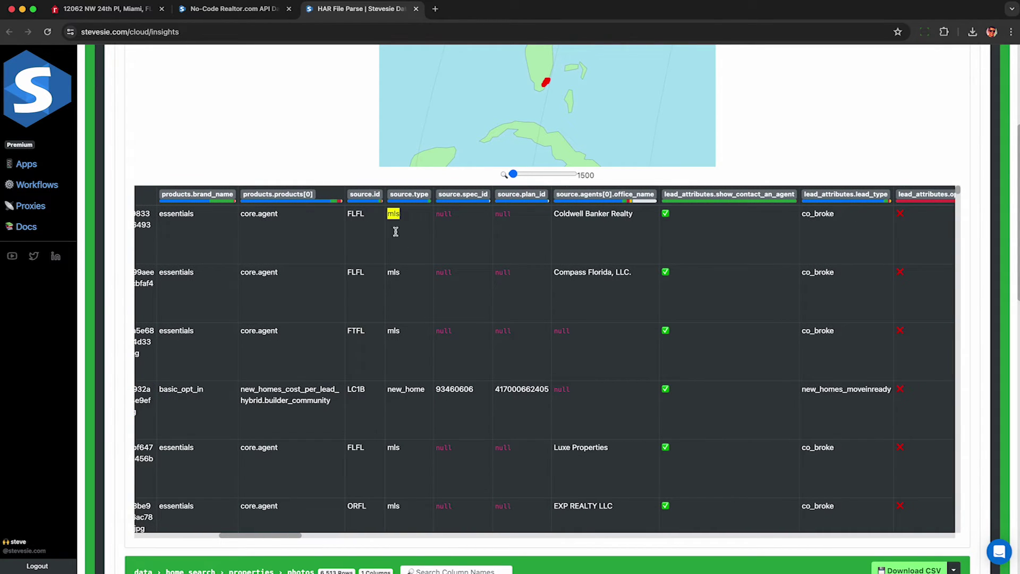
{"action": "double_click", "coordinate": [405, 389]}
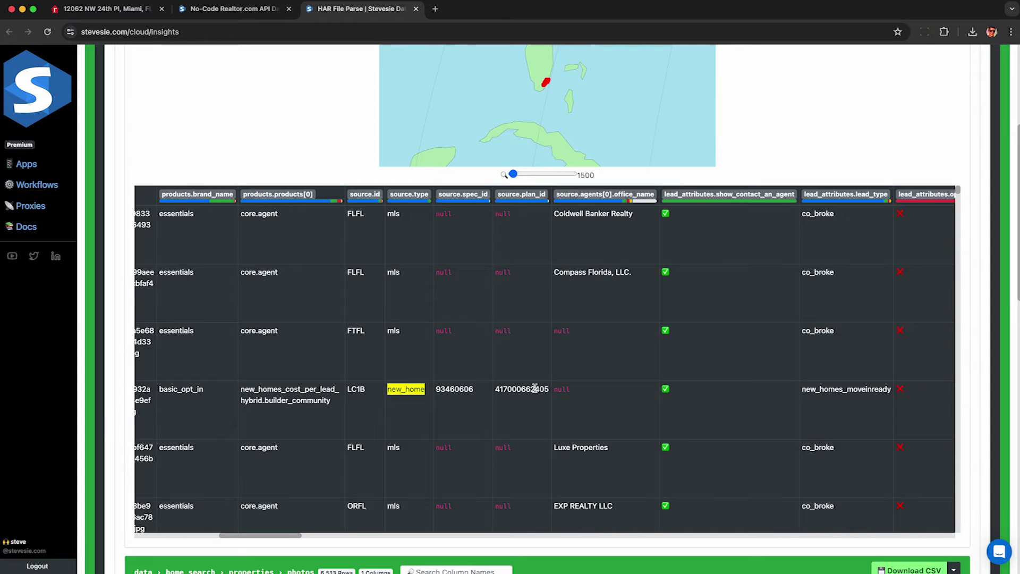
Step: Highlight the agent office names Coldwell Banker Realty and Compass Florida, LLC., then scroll further right
{"action": "scroll", "coordinate": [534, 389], "scroll_direction": "right", "scroll_amount": 5}
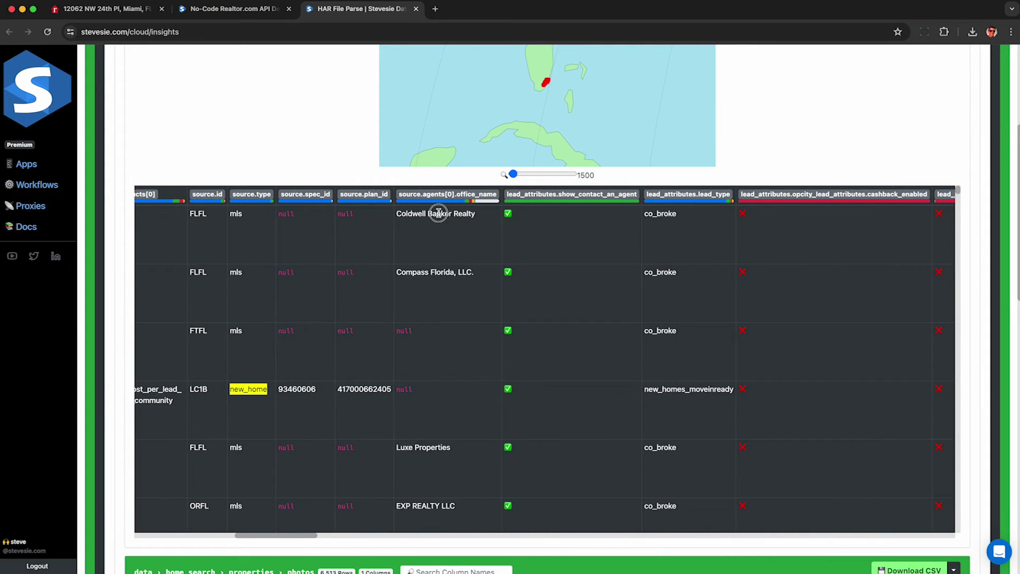
{"action": "triple_click", "coordinate": [438, 213]}
{"action": "left_click", "coordinate": [429, 272]}
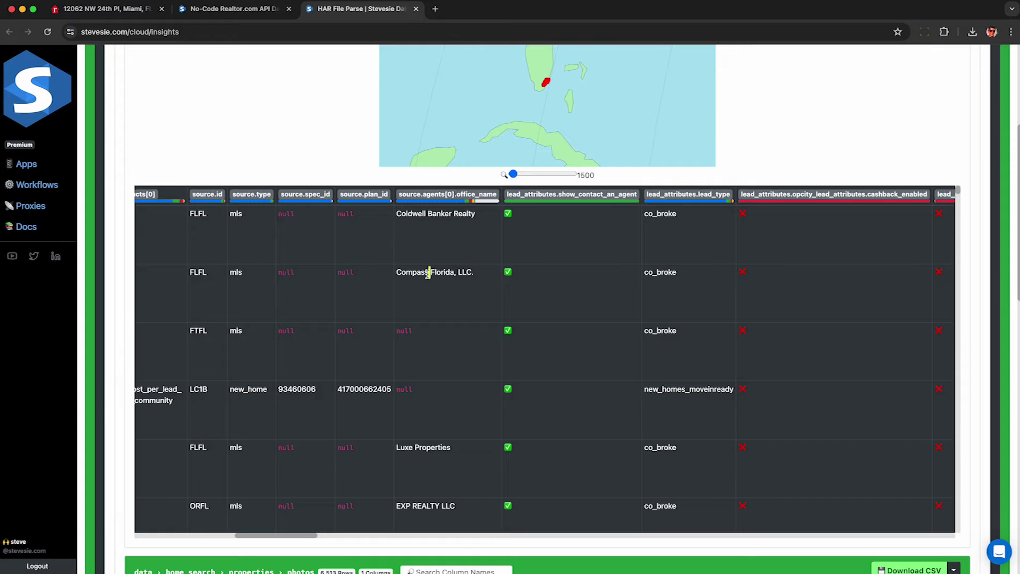
{"action": "triple_click", "coordinate": [428, 273]}
{"action": "scroll", "coordinate": [532, 287], "scroll_direction": "right", "scroll_amount": 2}
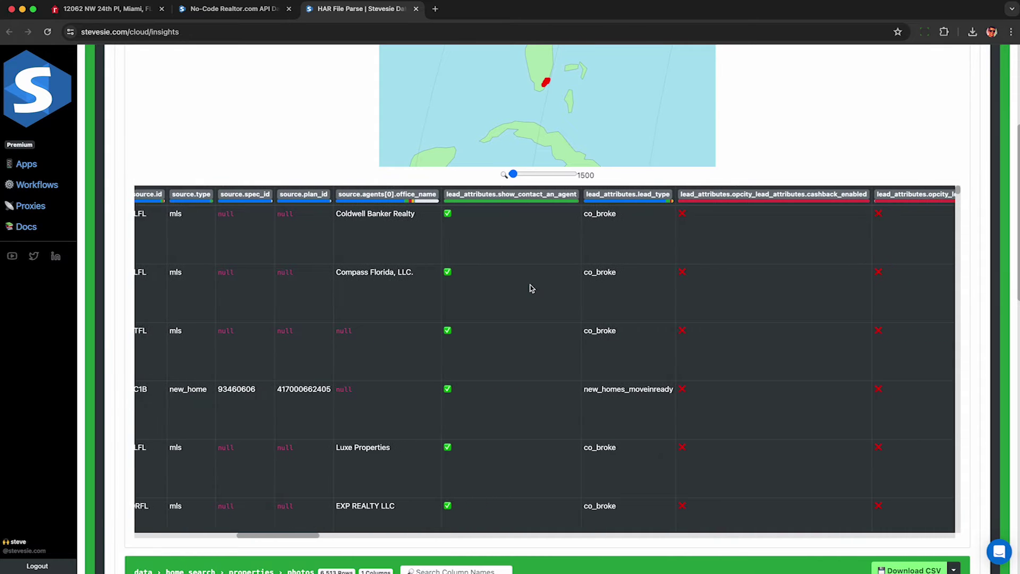
{"action": "scroll", "coordinate": [531, 288], "scroll_direction": "right", "scroll_amount": 7}
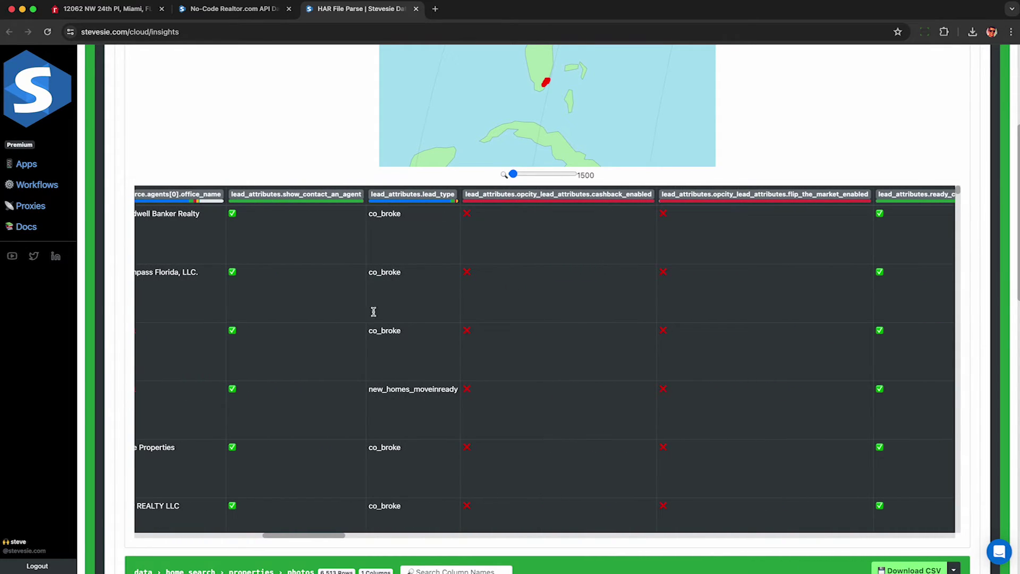
{"action": "scroll", "coordinate": [429, 412], "scroll_direction": "right", "scroll_amount": 10}
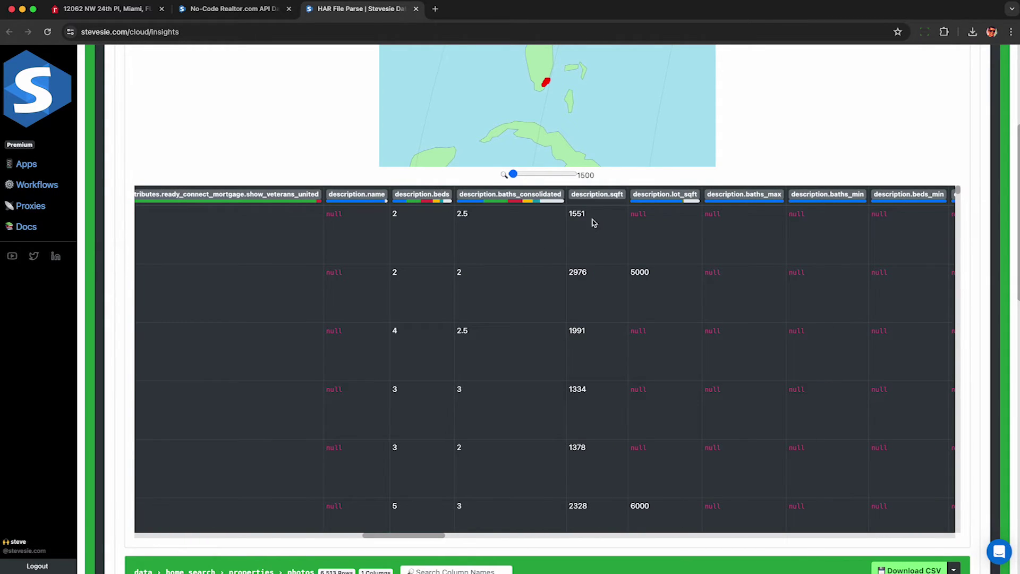
Step: Highlight the 1551 sqft and 5000 lot size values, then the condos, single_family and townhomes types
{"action": "triple_click", "coordinate": [578, 214]}
{"action": "double_click", "coordinate": [632, 273]}
{"action": "left_click", "coordinate": [659, 284]}
{"action": "scroll", "coordinate": [660, 284], "scroll_direction": "right", "scroll_amount": 10}
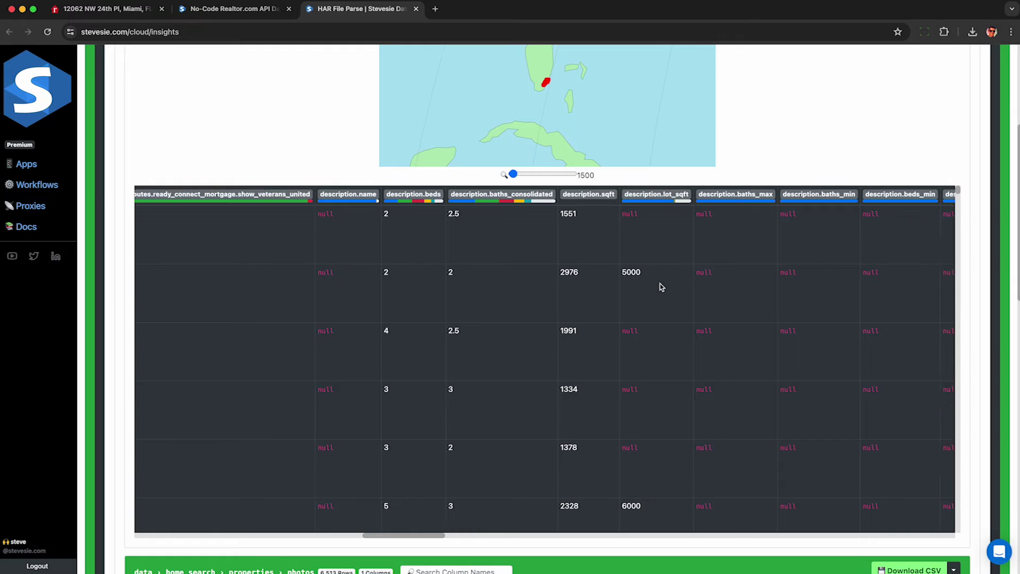
{"action": "double_click", "coordinate": [440, 215]}
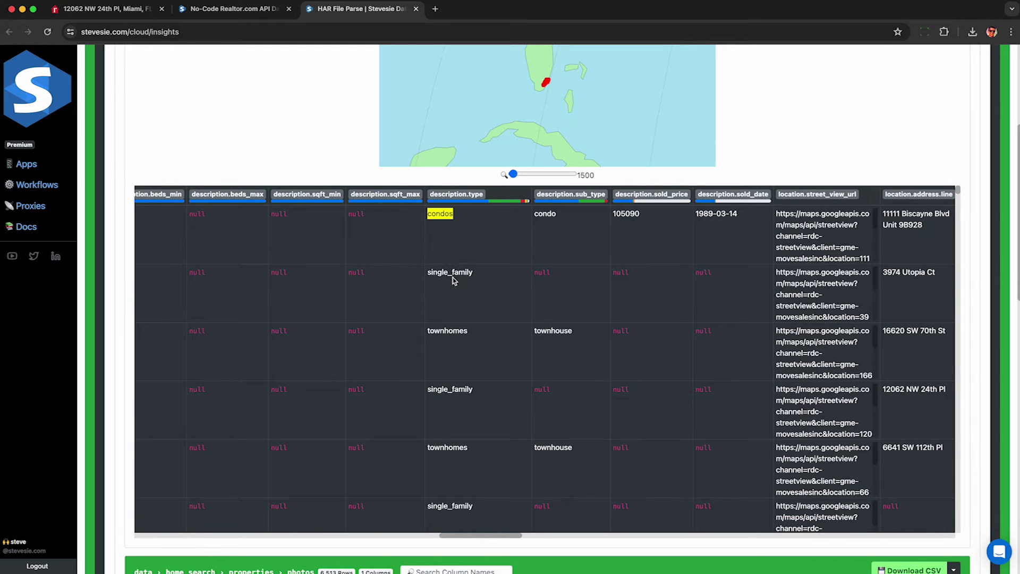
{"action": "double_click", "coordinate": [450, 274]}
{"action": "double_click", "coordinate": [450, 332]}
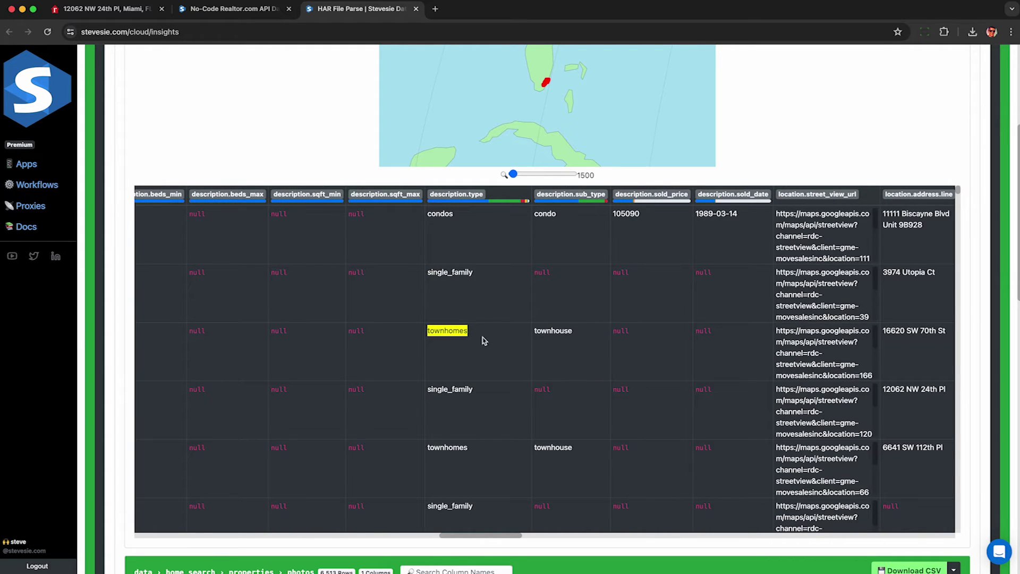
{"action": "left_click", "coordinate": [484, 340]}
Step: Highlight the 105090 sold price, the 1989-03-14 sold date and the first street view URL
{"action": "scroll", "coordinate": [534, 336], "scroll_direction": "right", "scroll_amount": 3}
{"action": "scroll", "coordinate": [534, 336], "scroll_direction": "right", "scroll_amount": 10}
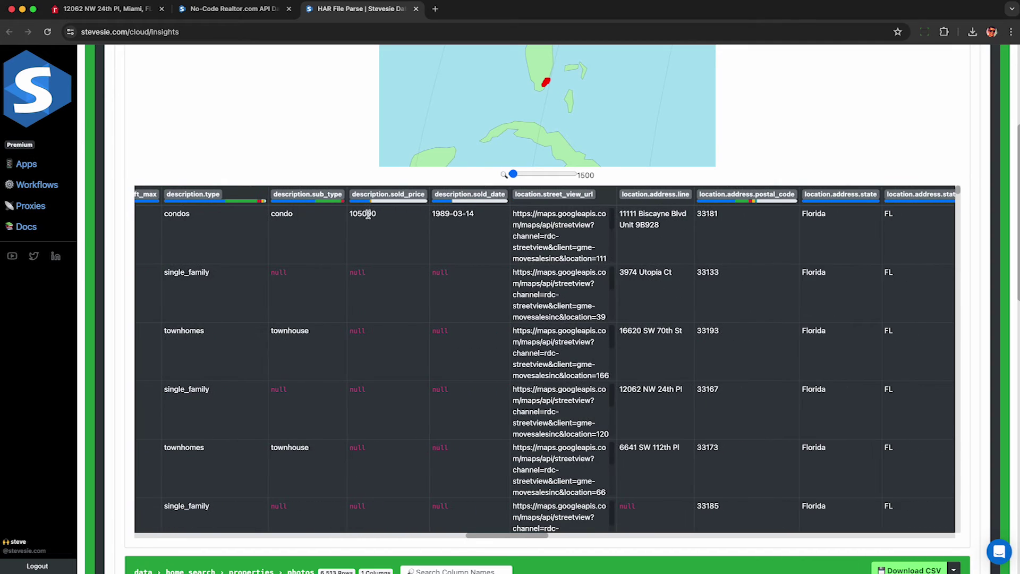
{"action": "double_click", "coordinate": [365, 215]}
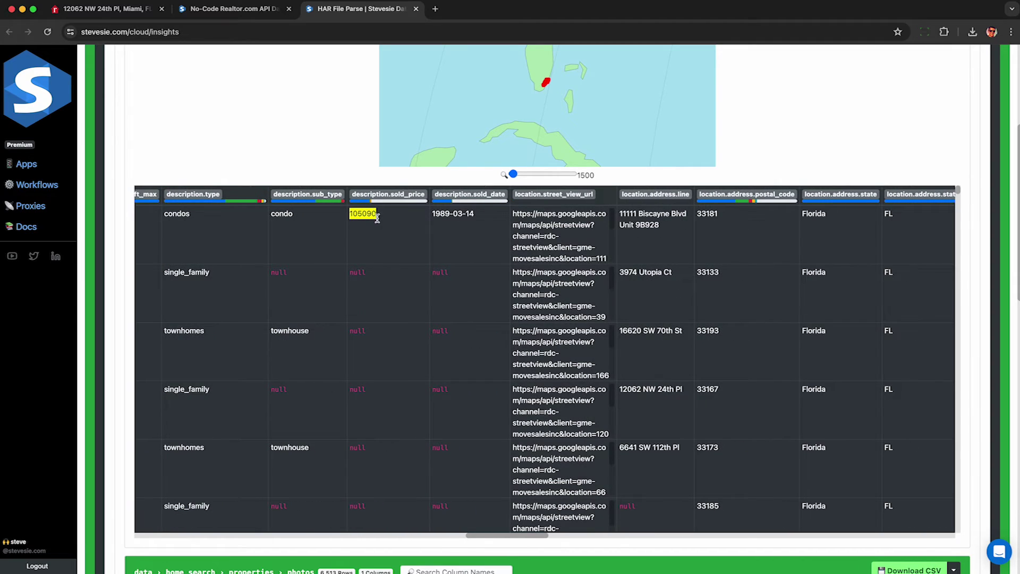
{"action": "double_click", "coordinate": [451, 214]}
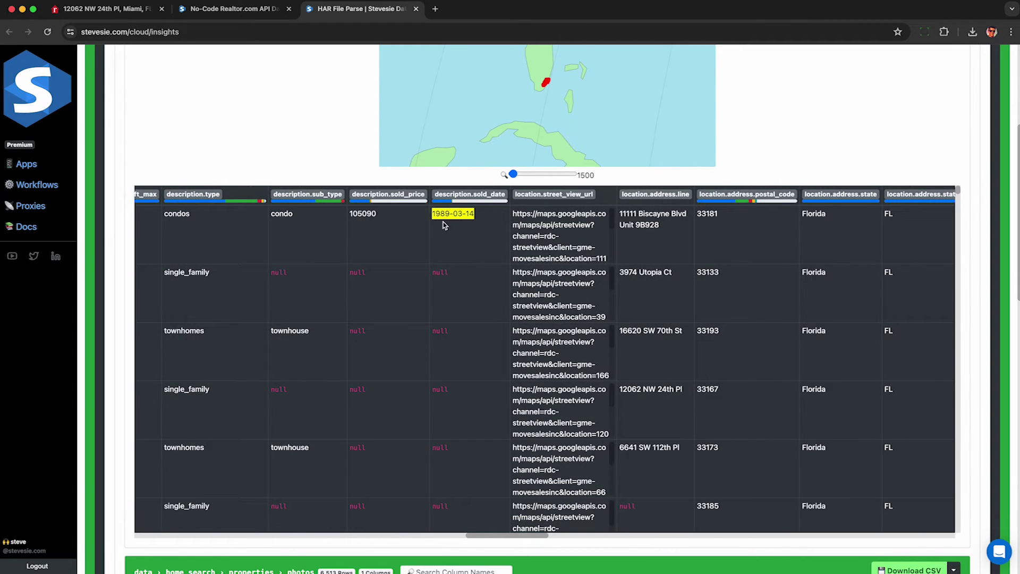
{"action": "left_click", "coordinate": [466, 221]}
{"action": "scroll", "coordinate": [478, 223], "scroll_direction": "right", "scroll_amount": 3}
{"action": "triple_click", "coordinate": [485, 225]}
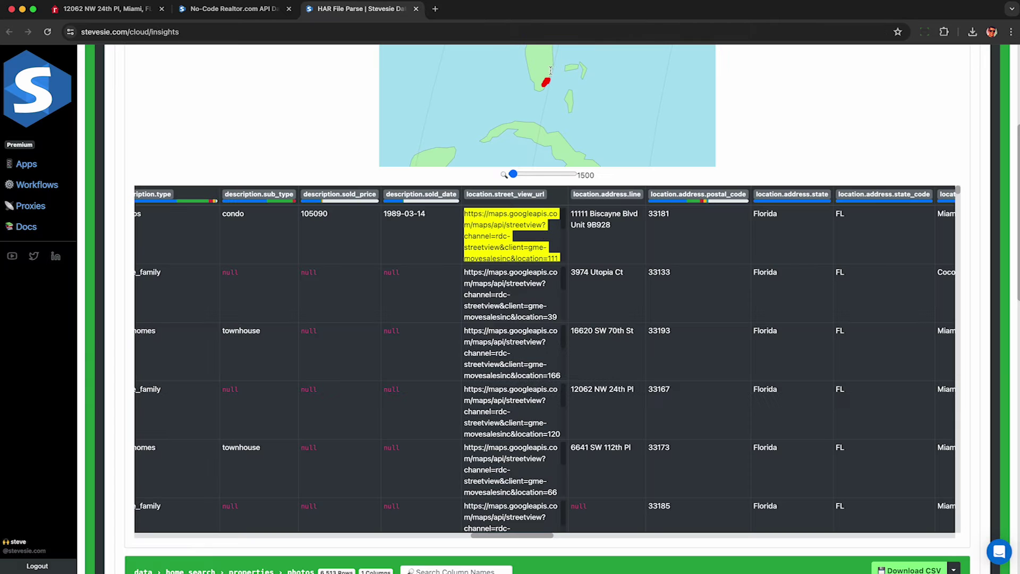
Step: Highlight the first listing's street address and its city, Miami
{"action": "triple_click", "coordinate": [595, 222]}
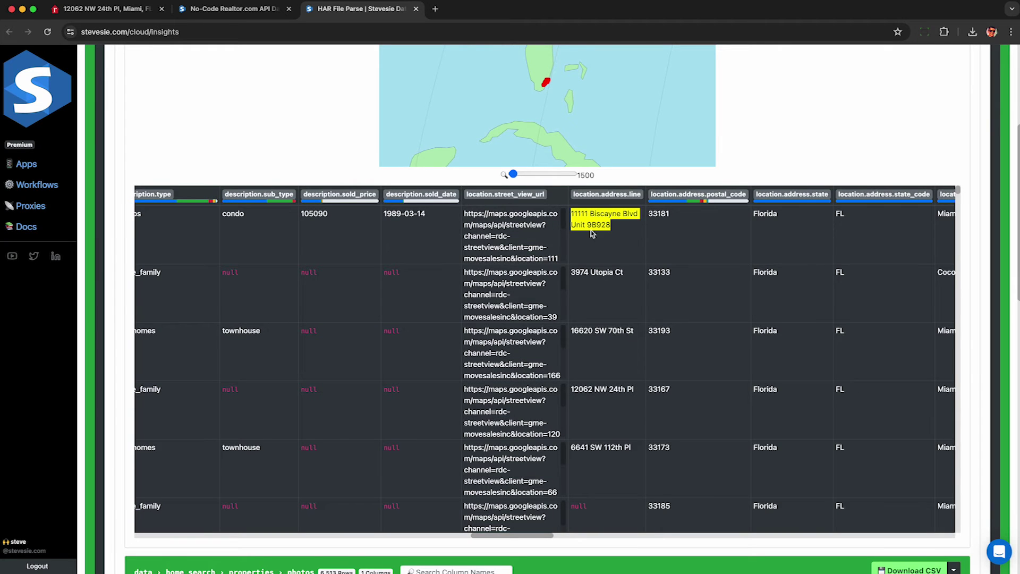
{"action": "scroll", "coordinate": [592, 234], "scroll_direction": "right", "scroll_amount": 5}
{"action": "scroll", "coordinate": [593, 234], "scroll_direction": "right", "scroll_amount": 5}
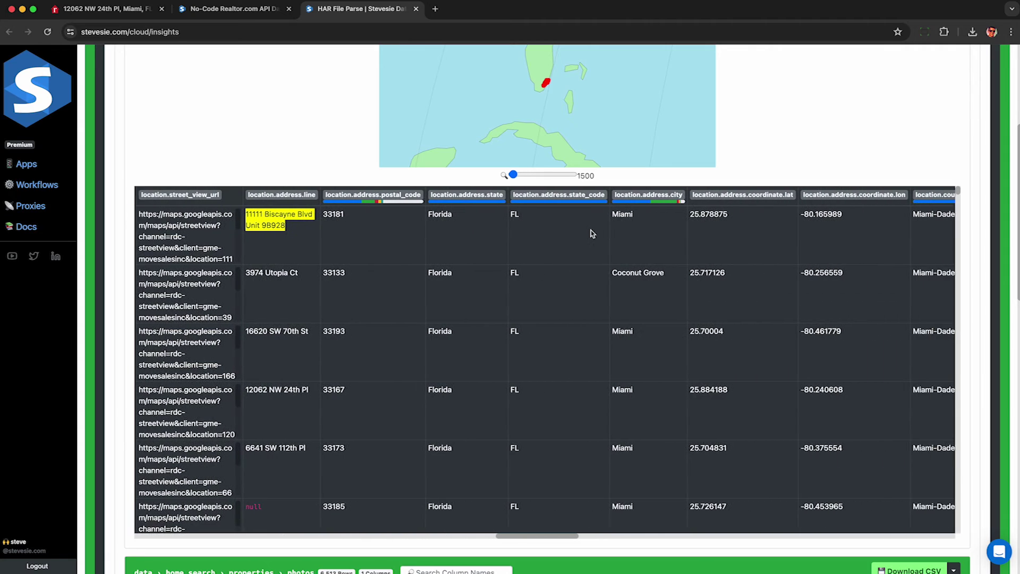
{"action": "scroll", "coordinate": [540, 237], "scroll_direction": "right", "scroll_amount": 2}
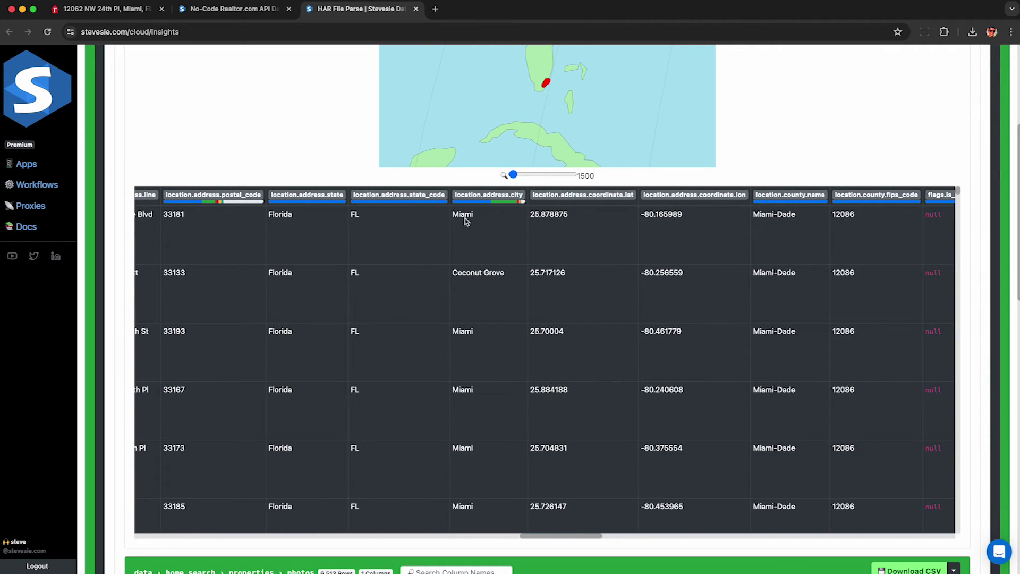
{"action": "double_click", "coordinate": [464, 216]}
Step: Scroll past the coordinates, county and status flags to the first listing's virtual tour link
{"action": "scroll", "coordinate": [484, 234], "scroll_direction": "right", "scroll_amount": 10}
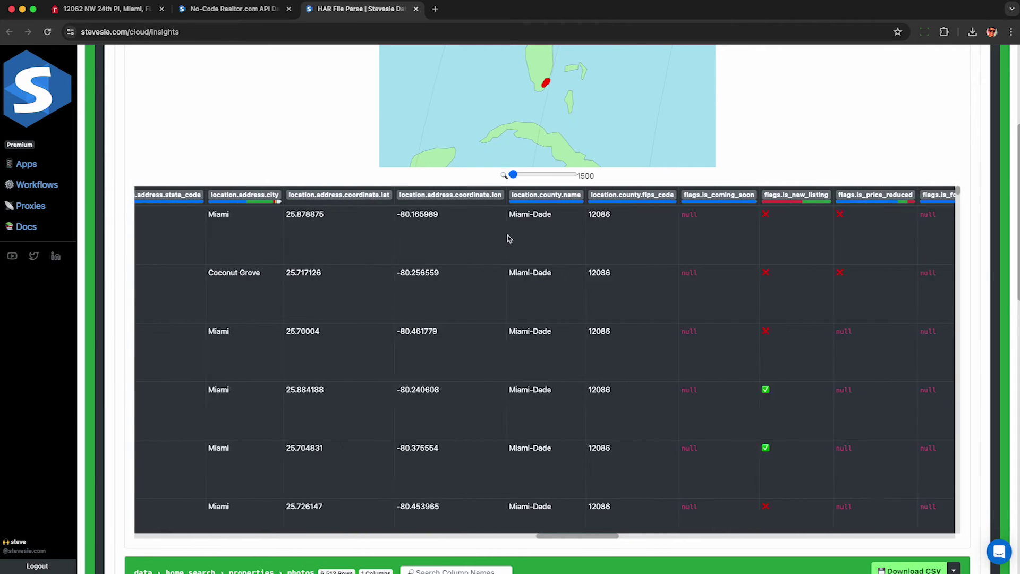
{"action": "scroll", "coordinate": [509, 239], "scroll_direction": "right", "scroll_amount": 4}
{"action": "scroll", "coordinate": [422, 223], "scroll_direction": "right", "scroll_amount": 12}
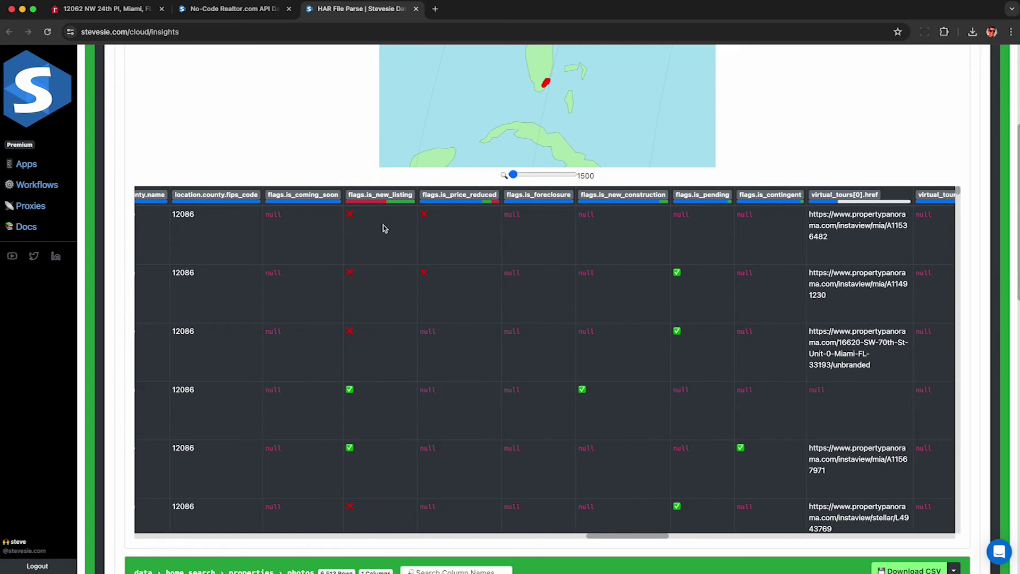
{"action": "scroll", "coordinate": [385, 228], "scroll_direction": "right", "scroll_amount": 2}
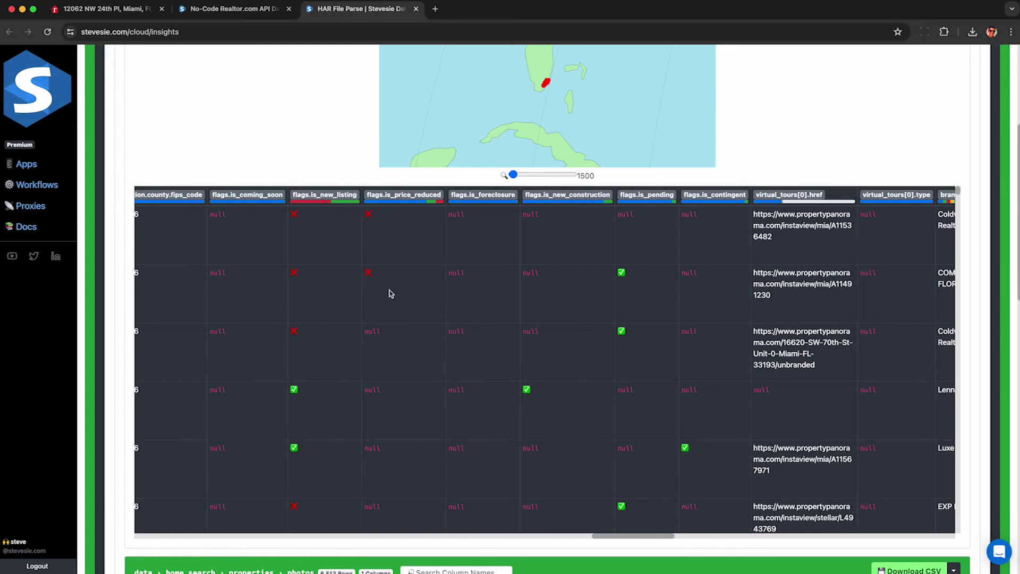
{"action": "scroll", "coordinate": [408, 260], "scroll_direction": "right", "scroll_amount": 6}
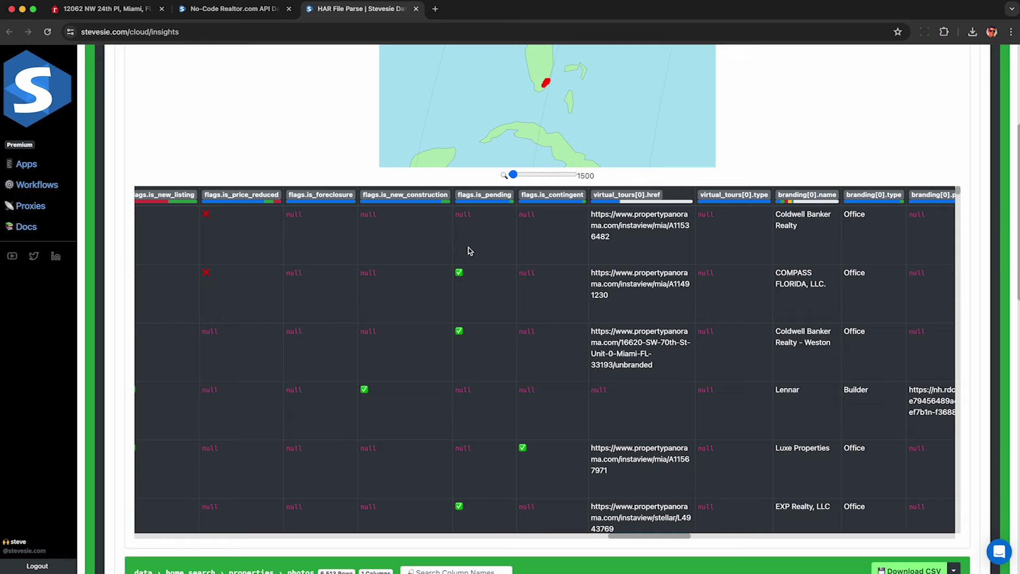
{"action": "scroll", "coordinate": [500, 268], "scroll_direction": "right", "scroll_amount": 10}
{"action": "left_click", "coordinate": [356, 226]}
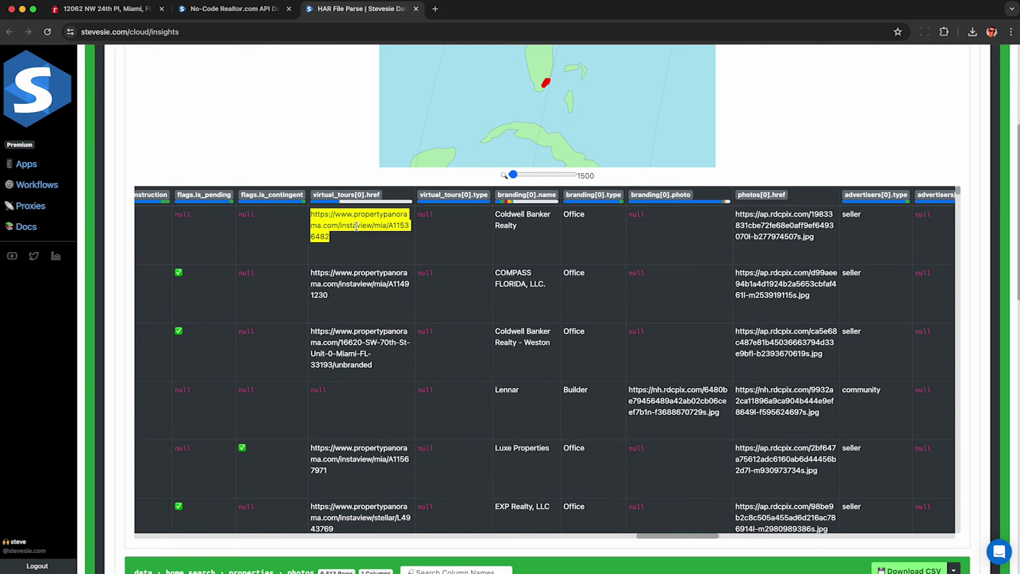
{"action": "left_click", "coordinate": [356, 226]}
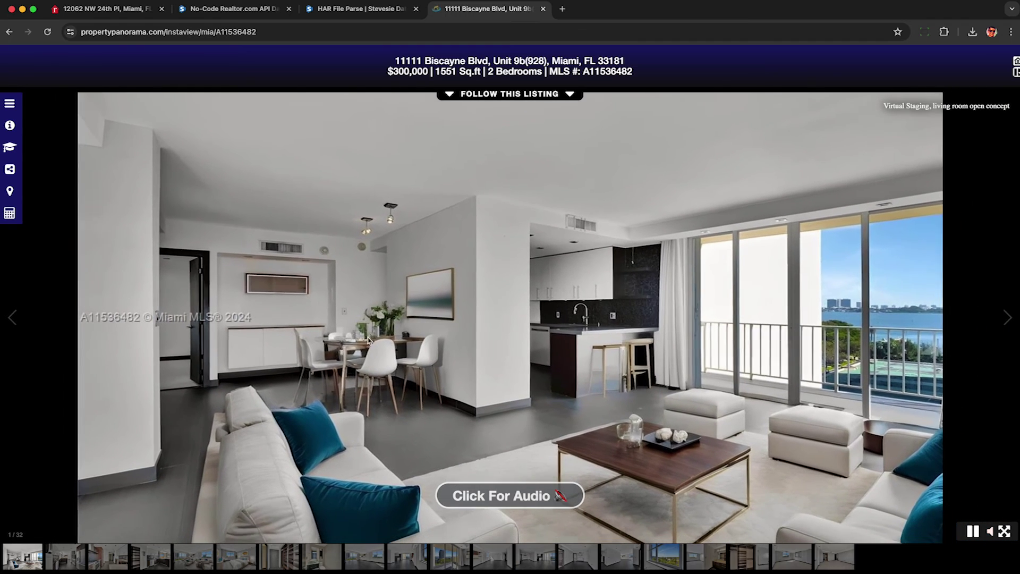
{"action": "left_click", "coordinate": [544, 9]}
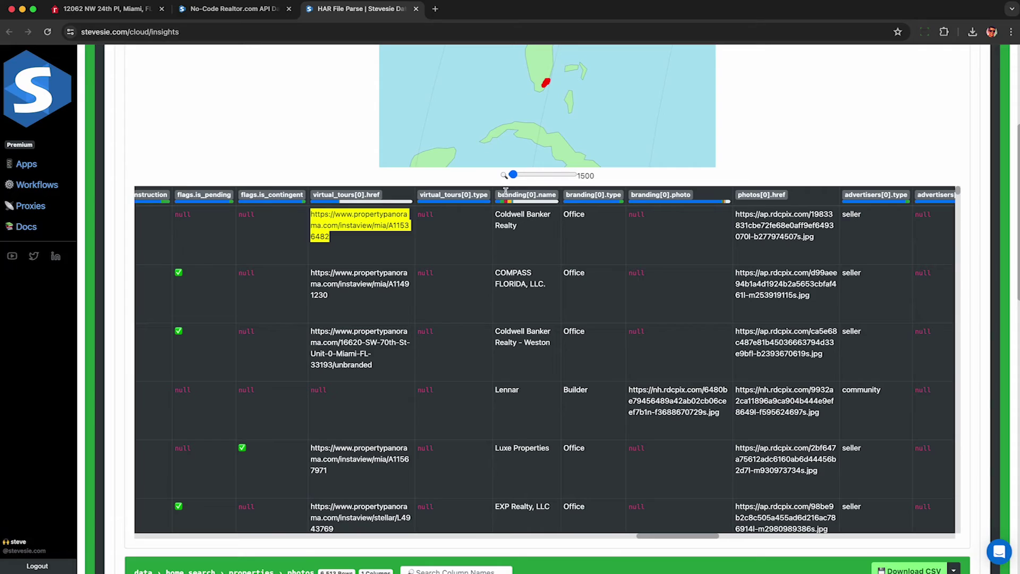
Step: Scroll to the community columns and highlight the community's office hours and phone number
{"action": "scroll", "coordinate": [529, 261], "scroll_direction": "right", "scroll_amount": 5}
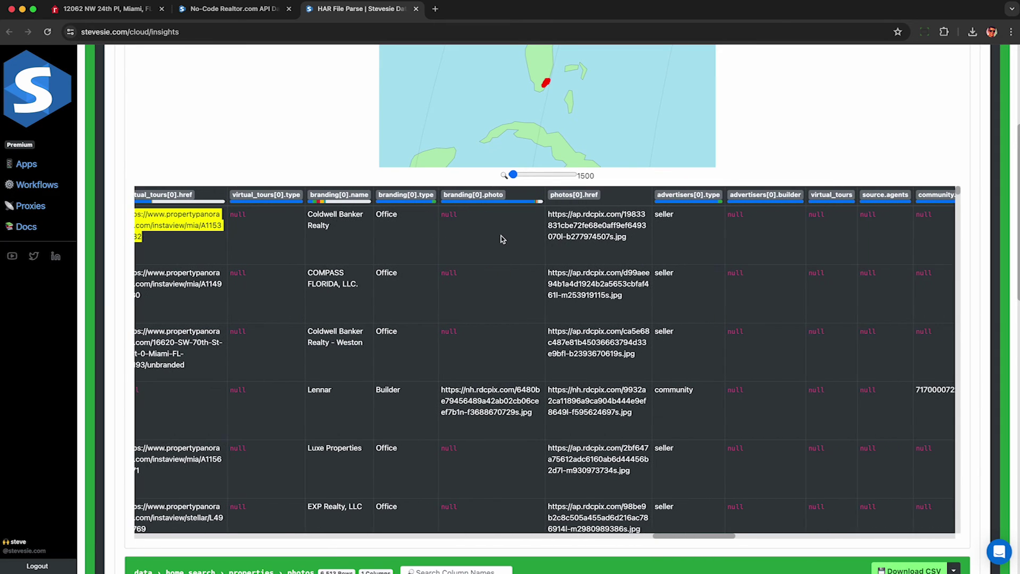
{"action": "scroll", "coordinate": [501, 239], "scroll_direction": "right", "scroll_amount": 3}
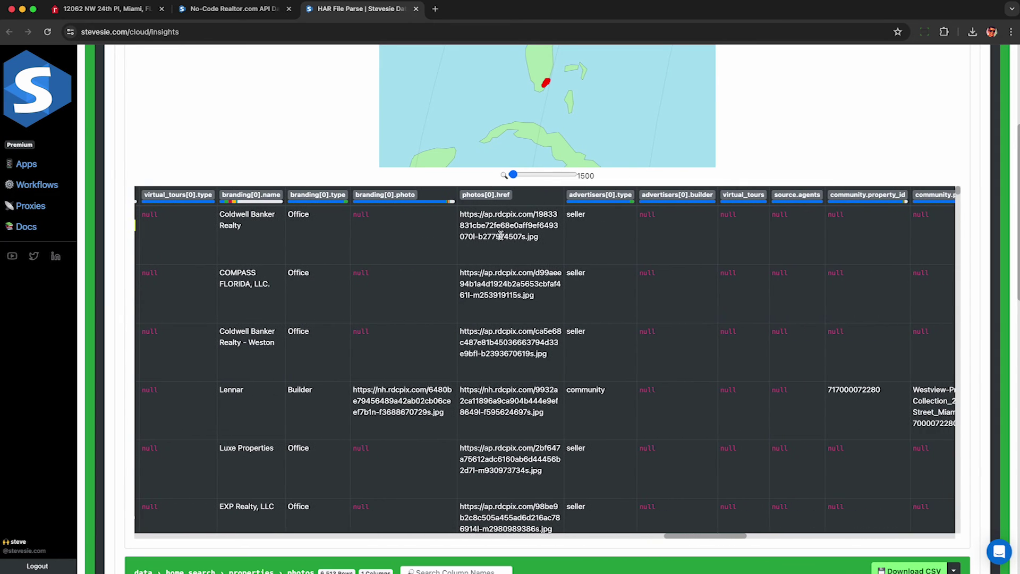
{"action": "scroll", "coordinate": [501, 235], "scroll_direction": "right", "scroll_amount": 5}
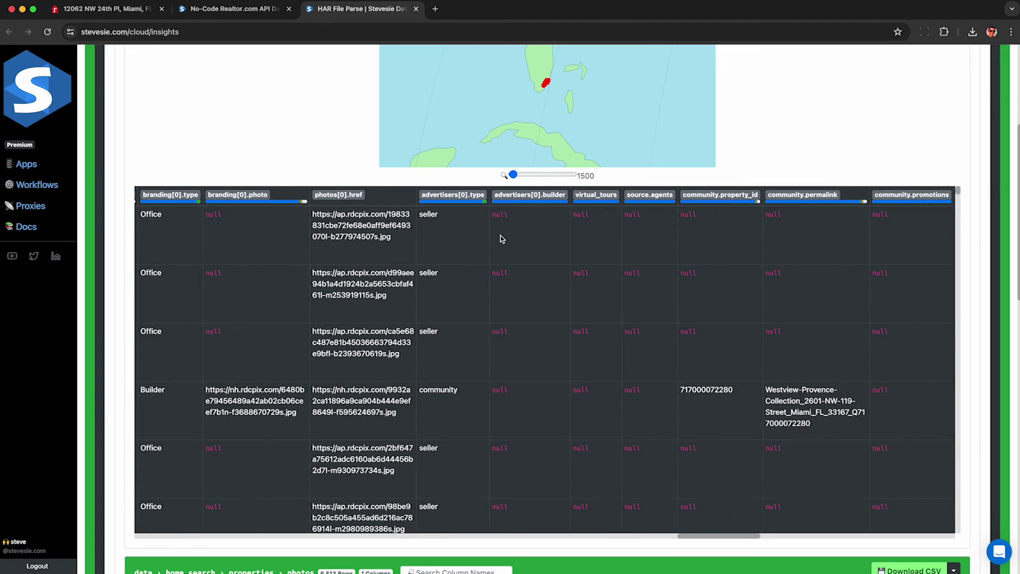
{"action": "scroll", "coordinate": [500, 236], "scroll_direction": "right", "scroll_amount": 7}
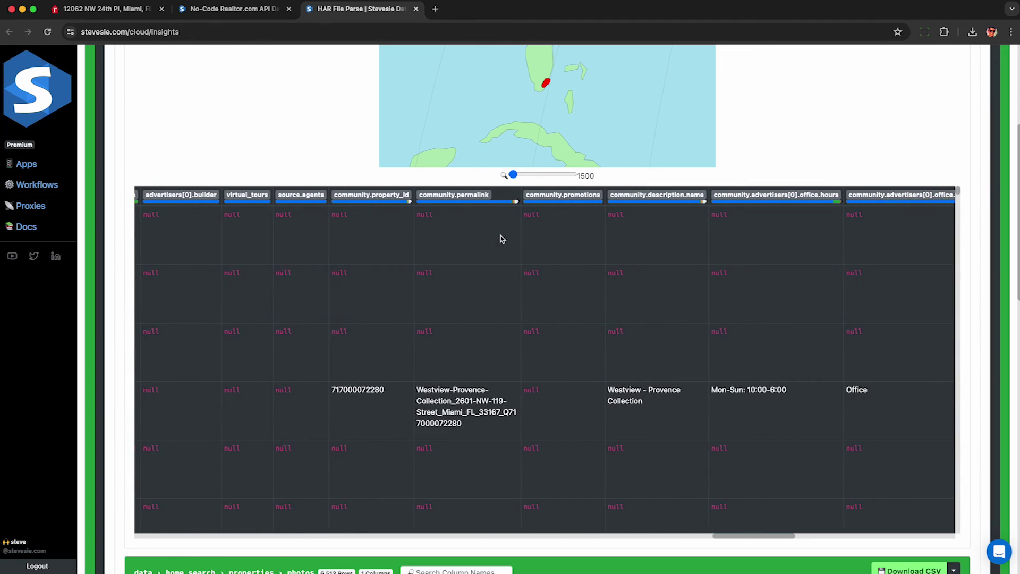
{"action": "scroll", "coordinate": [500, 235], "scroll_direction": "right", "scroll_amount": 5}
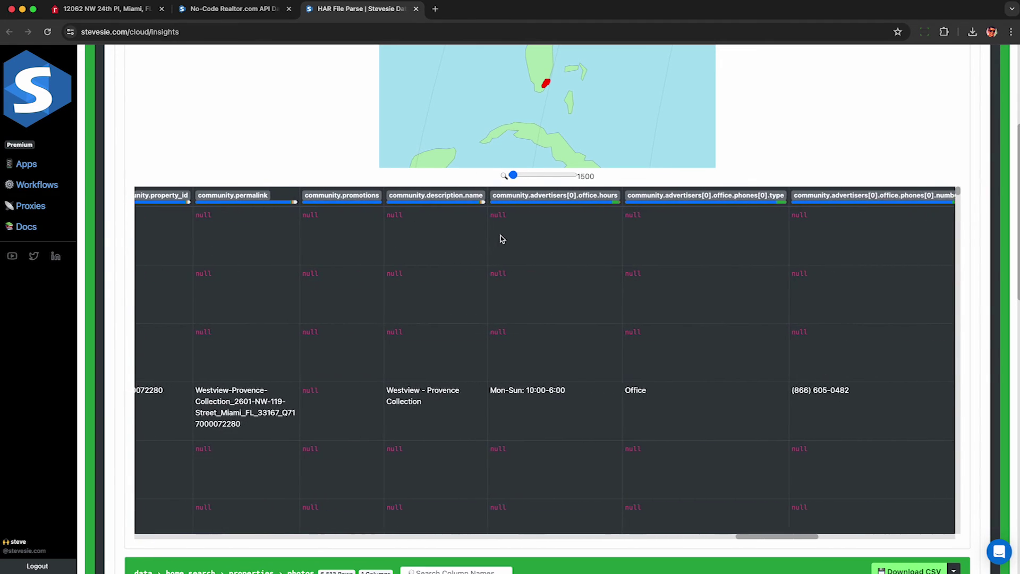
{"action": "triple_click", "coordinate": [502, 380]}
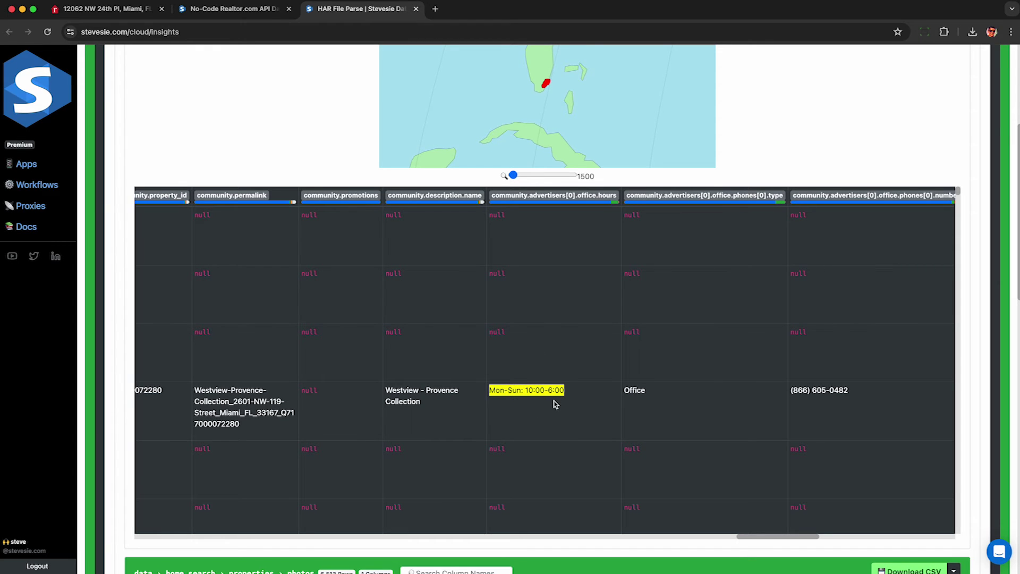
{"action": "scroll", "coordinate": [555, 404], "scroll_direction": "right", "scroll_amount": 6}
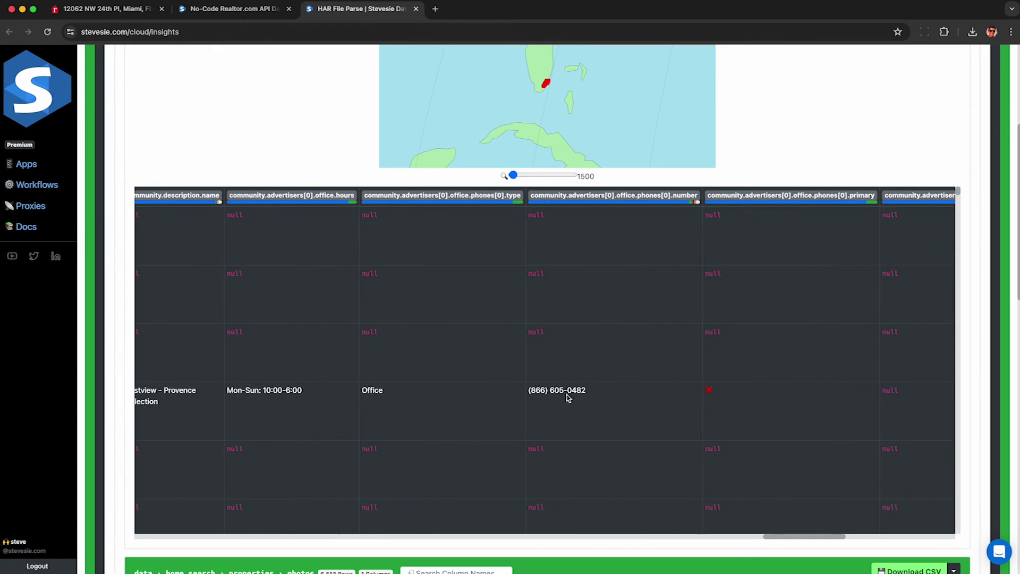
{"action": "triple_click", "coordinate": [567, 391]}
Step: Open the Lennar builder website from the builder.href link
{"action": "scroll", "coordinate": [589, 421], "scroll_direction": "right", "scroll_amount": 3}
{"action": "scroll", "coordinate": [589, 421], "scroll_direction": "right", "scroll_amount": 5}
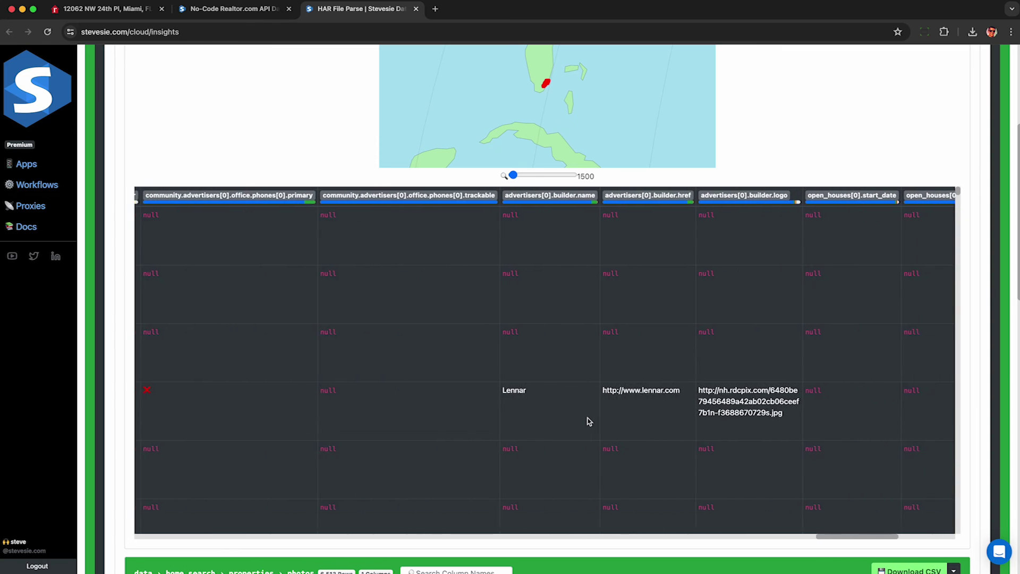
{"action": "left_click", "coordinate": [616, 390]}
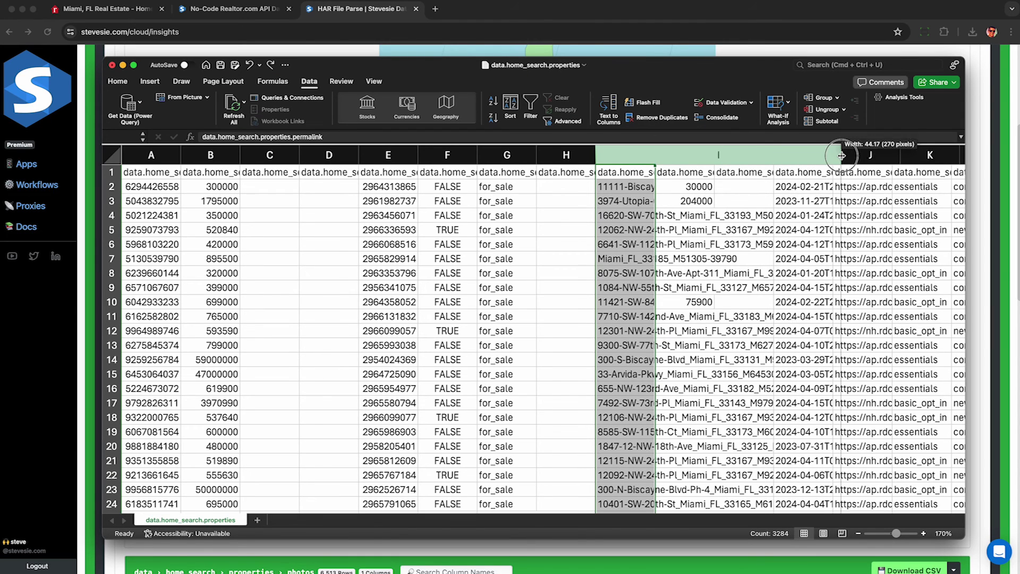
Step: Widen Excel column I so full permalinks like 11111-Biscayne-Blvd-B9_Miami_FL_33181 are readable
{"action": "left_click_drag", "start_coordinate": [841, 155], "coordinate": [874, 155]}
{"action": "left_click", "coordinate": [744, 177]}
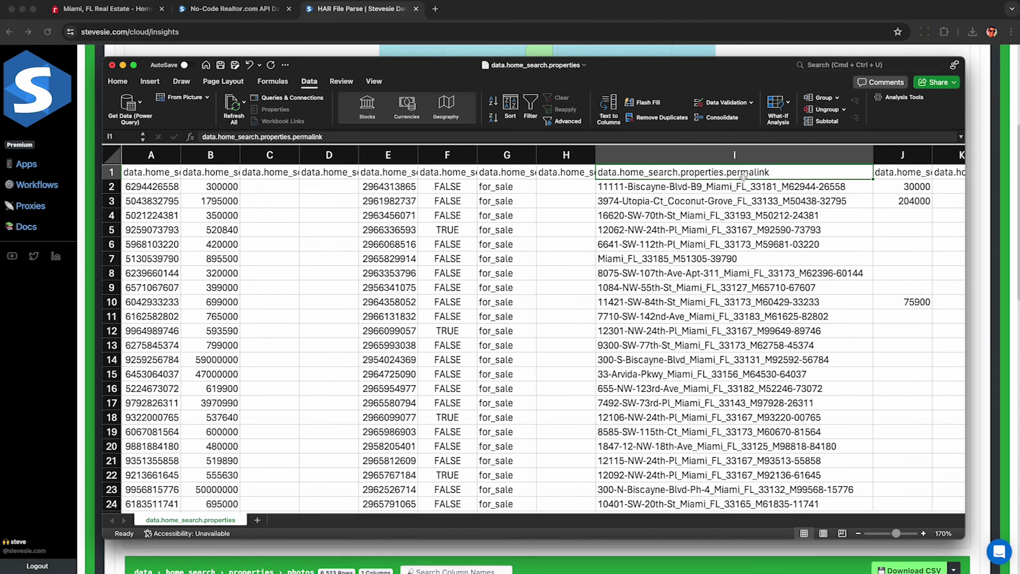